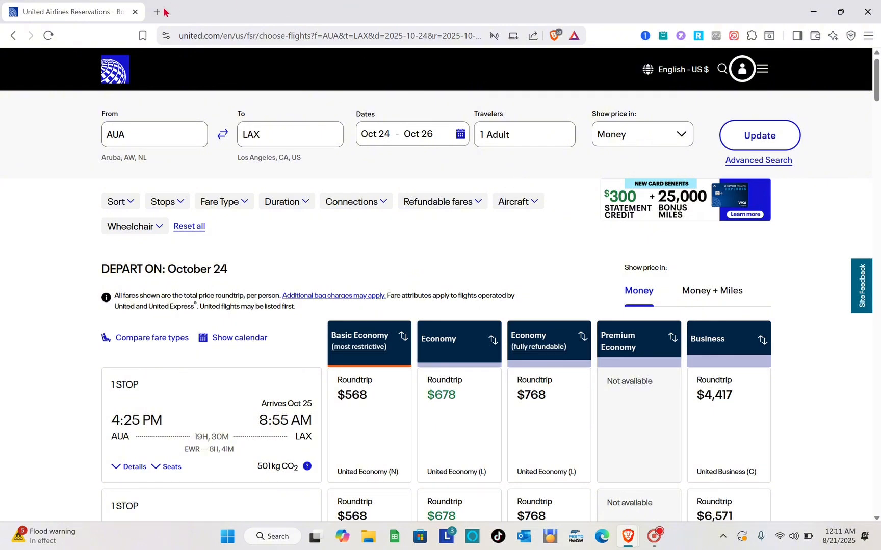
Step: Search the web for united airlines in a new tab and open the airline's official website from the results
{"action": "left_click", "coordinate": [157, 12]}
{"action": "type", "text": "unit"}
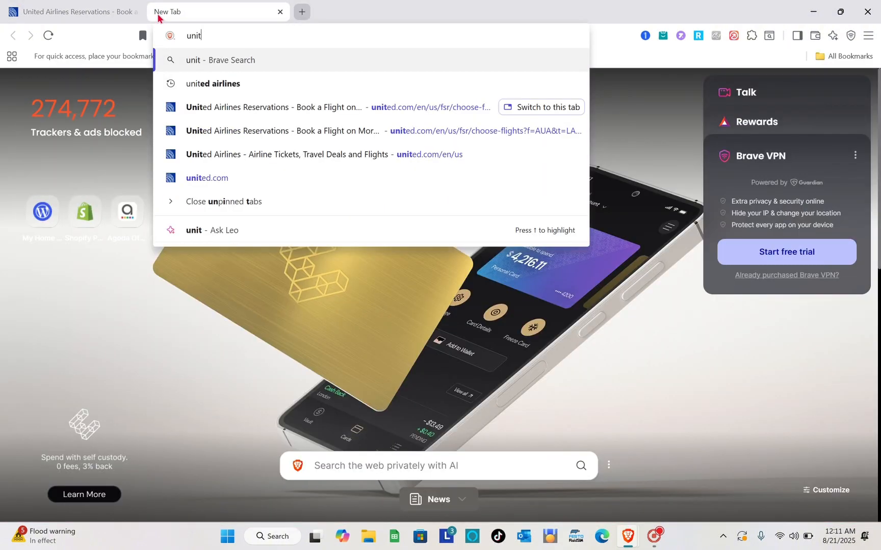
{"action": "left_click", "coordinate": [229, 85]}
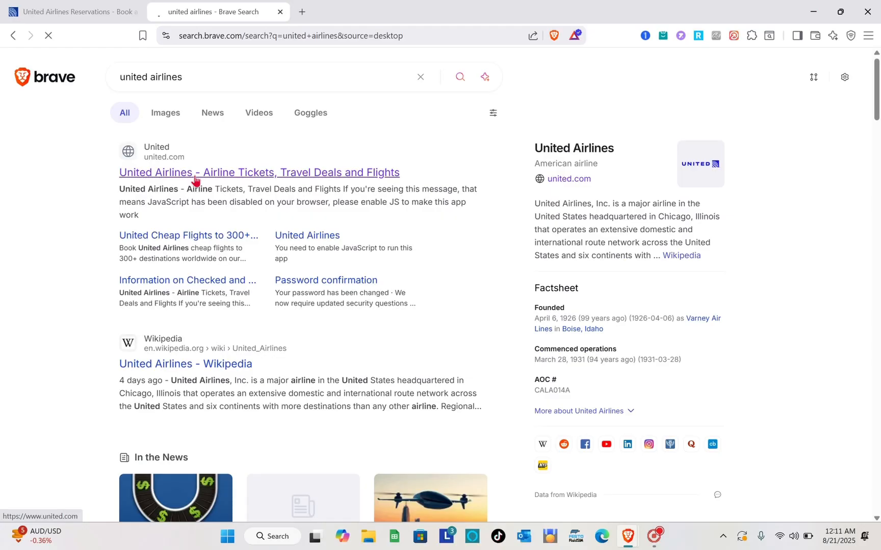
{"action": "left_click", "coordinate": [262, 198]}
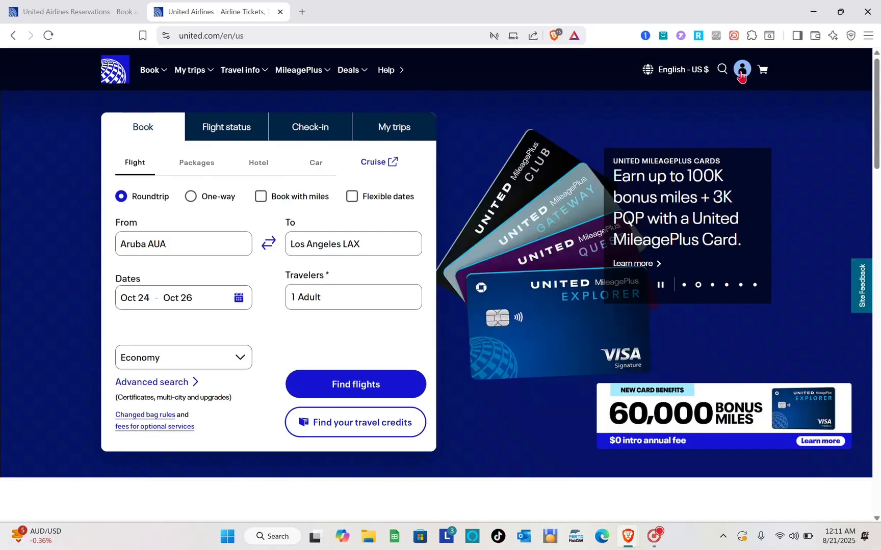
Step: Examine the account sign-in options and close the form without entering anything
{"action": "left_click", "coordinate": [741, 71]}
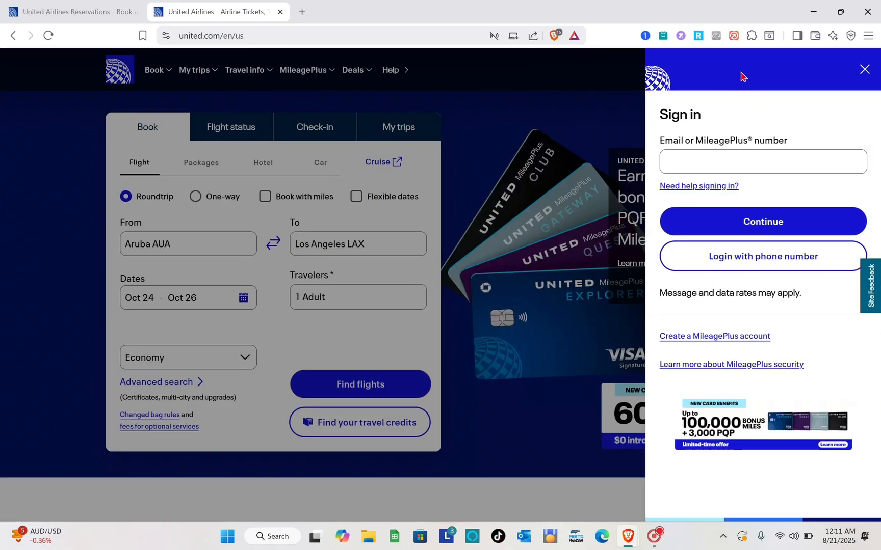
{"action": "left_click", "coordinate": [732, 163]}
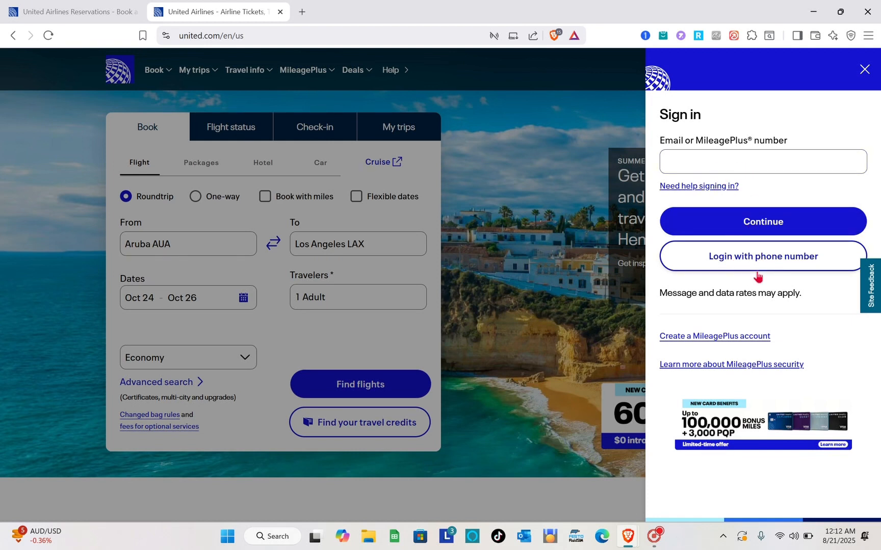
{"action": "left_click", "coordinate": [585, 230]}
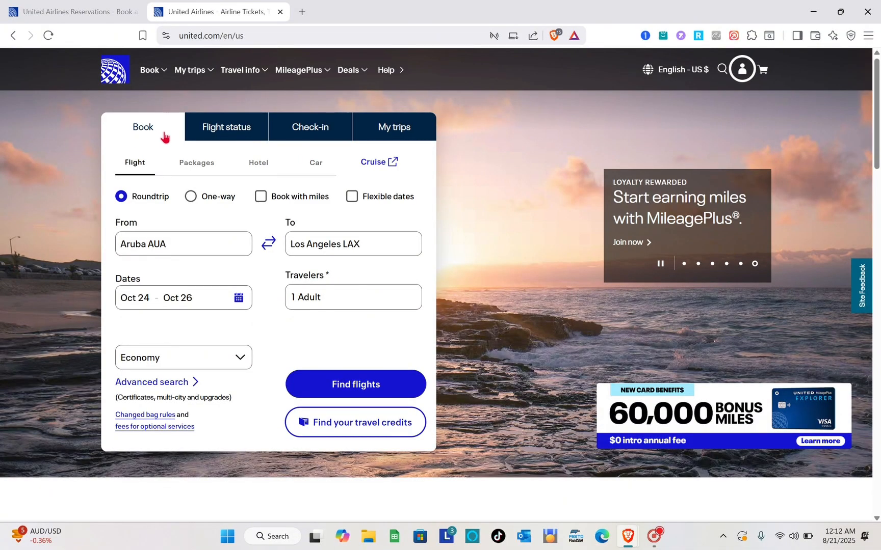
Step: View the flight status, check-in and My trips forms, and return to the booking form
{"action": "left_click", "coordinate": [206, 131]}
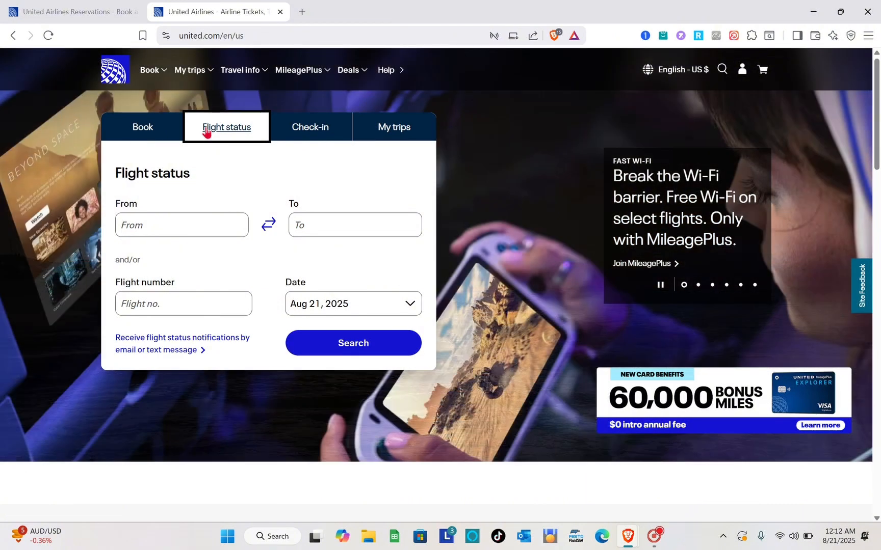
{"action": "left_click", "coordinate": [295, 134]}
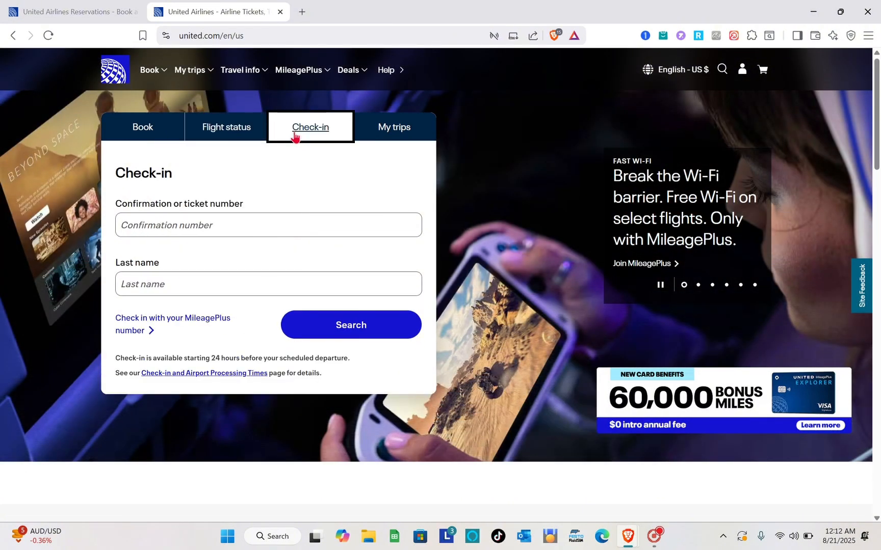
{"action": "left_click", "coordinate": [228, 220]}
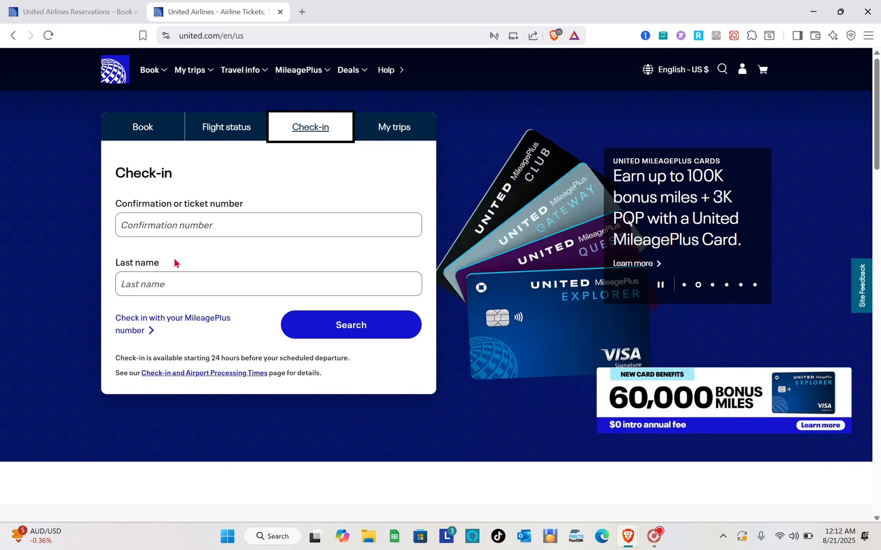
{"action": "left_click", "coordinate": [390, 132]}
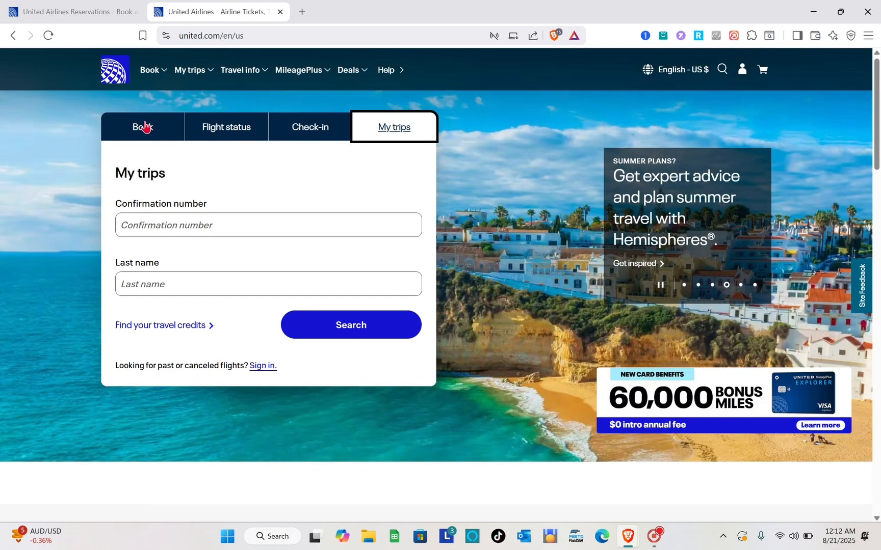
{"action": "left_click", "coordinate": [144, 126]}
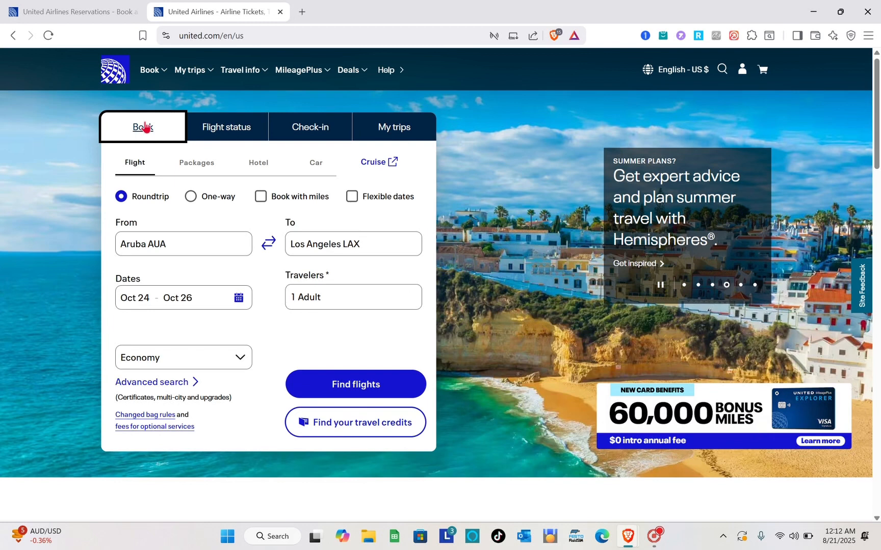
Step: Look through the hotel, car and package booking forms, including the Flight and hotel and Flight and car packages, and return to flight booking
{"action": "left_click", "coordinate": [188, 169]}
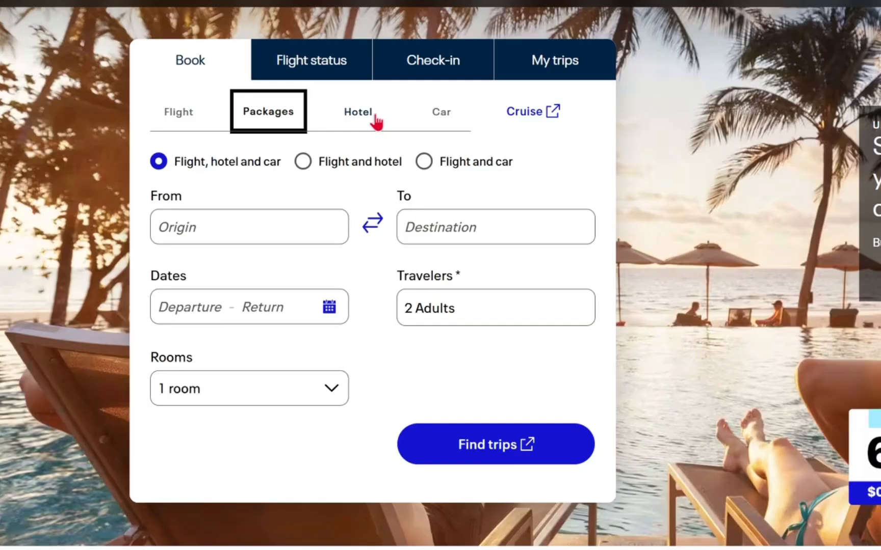
{"action": "left_click", "coordinate": [376, 123]}
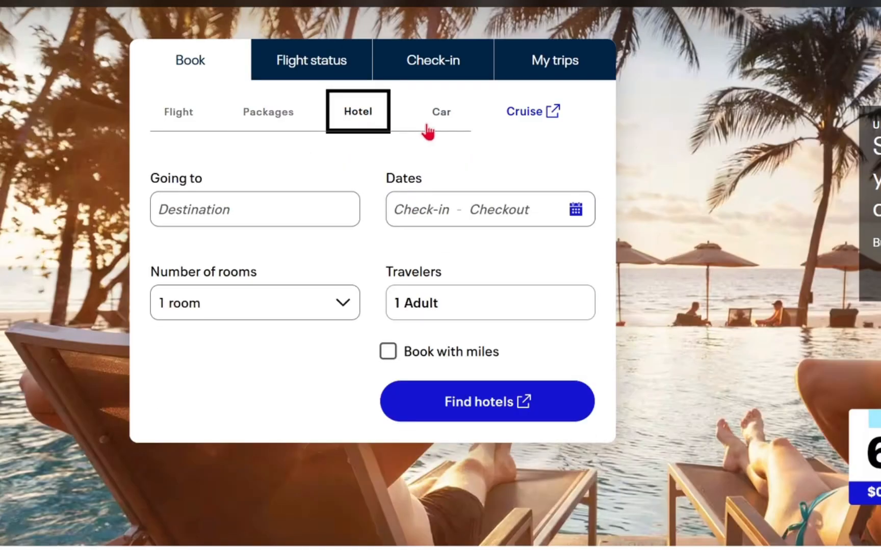
{"action": "left_click", "coordinate": [432, 125]}
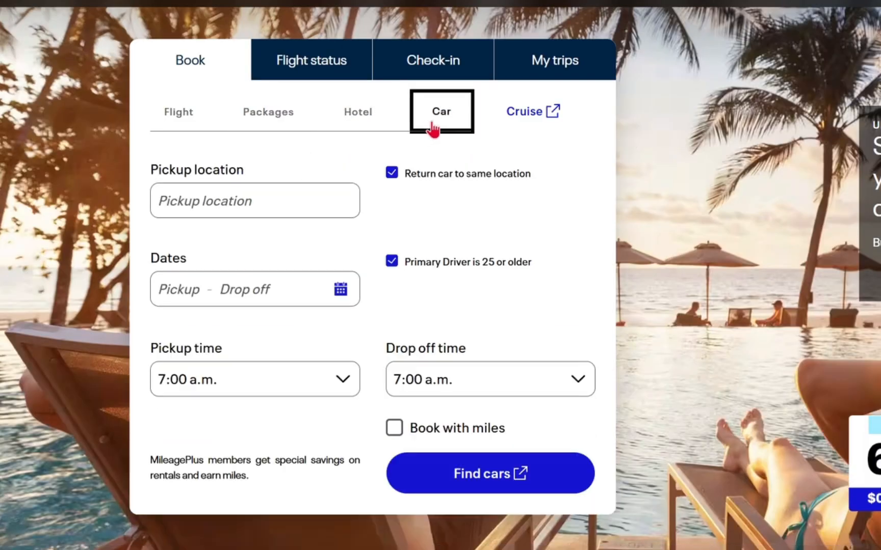
{"action": "left_click", "coordinate": [246, 118]}
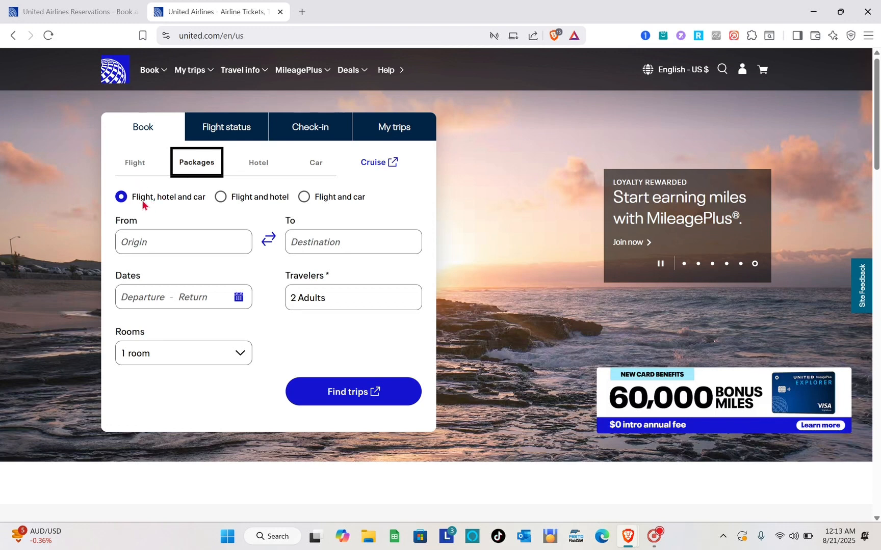
{"action": "left_click", "coordinate": [221, 200]}
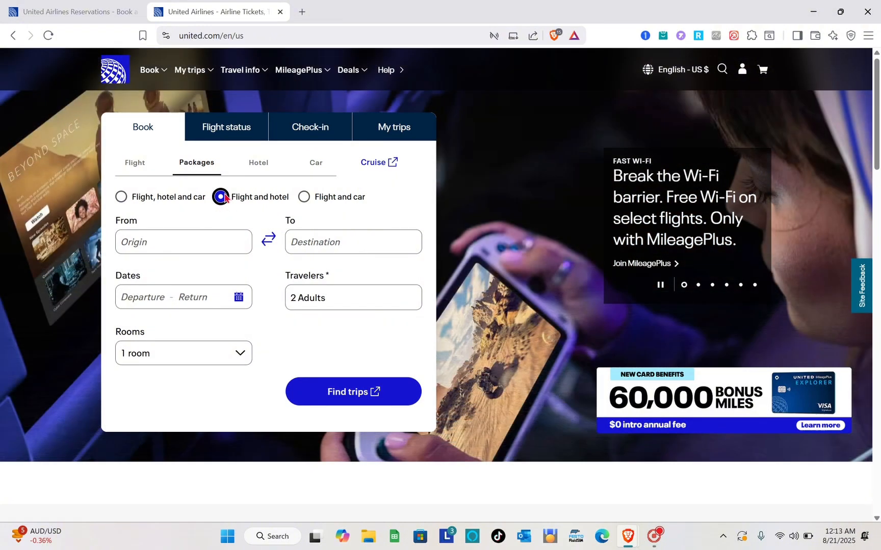
{"action": "left_click", "coordinate": [306, 200]}
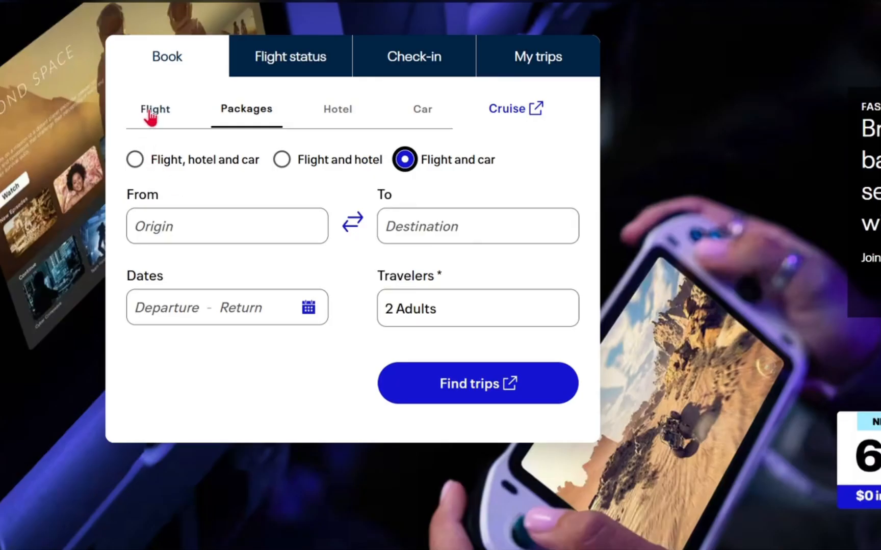
{"action": "left_click", "coordinate": [150, 115]}
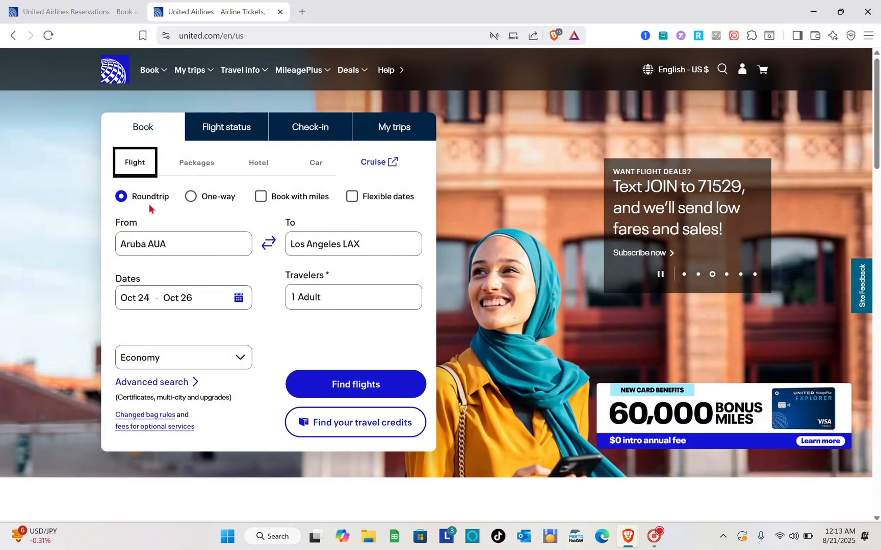
Step: Try the One-way, Book with miles and Flexible dates options on the flight search, and restore the plain Roundtrip search
{"action": "left_click", "coordinate": [190, 196]}
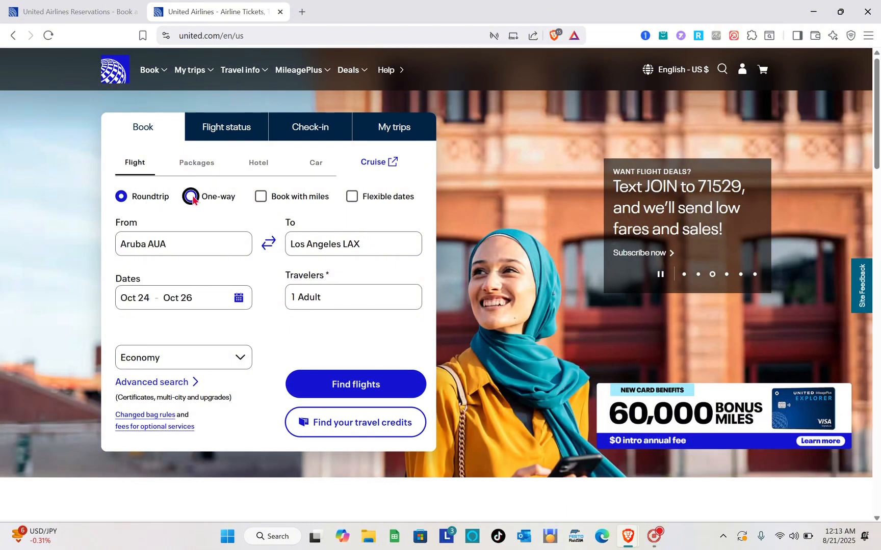
{"action": "left_click", "coordinate": [261, 200]}
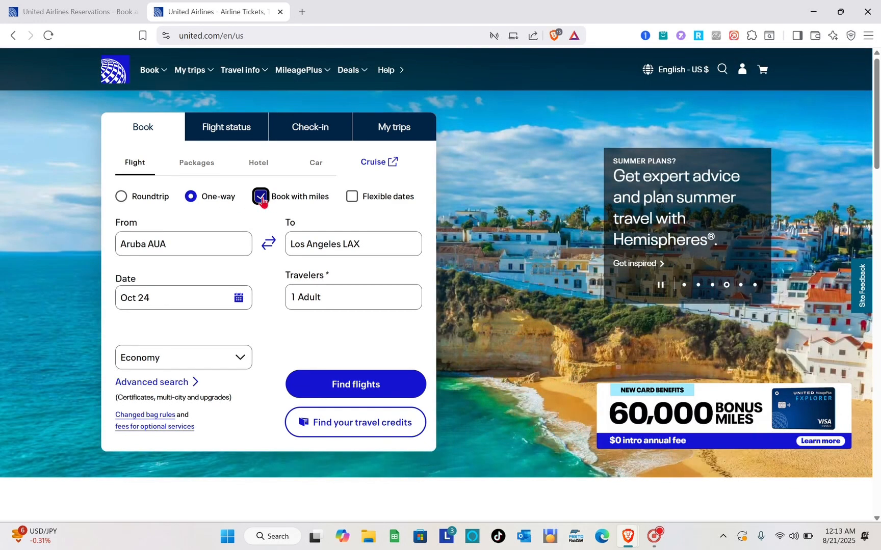
{"action": "left_click", "coordinate": [353, 198]}
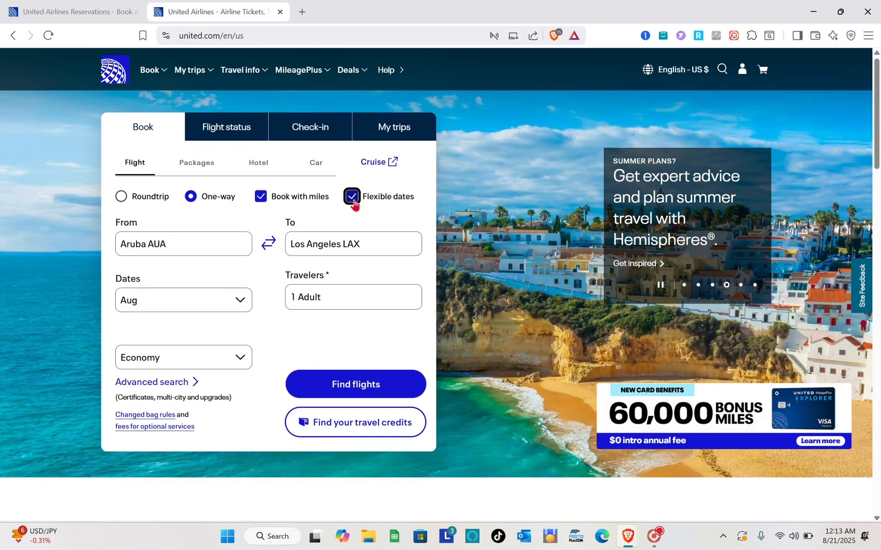
{"action": "left_click", "coordinate": [260, 199]}
{"action": "left_click", "coordinate": [353, 199]}
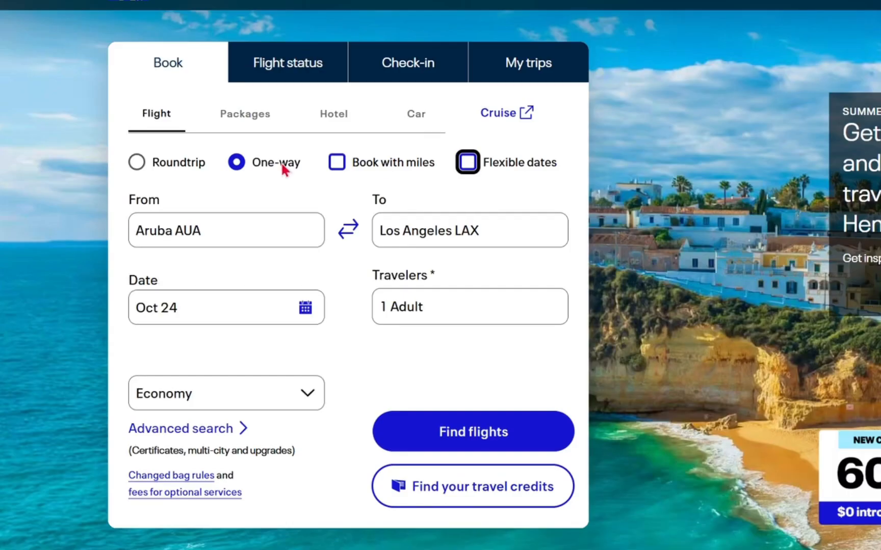
{"action": "left_click", "coordinate": [135, 163]}
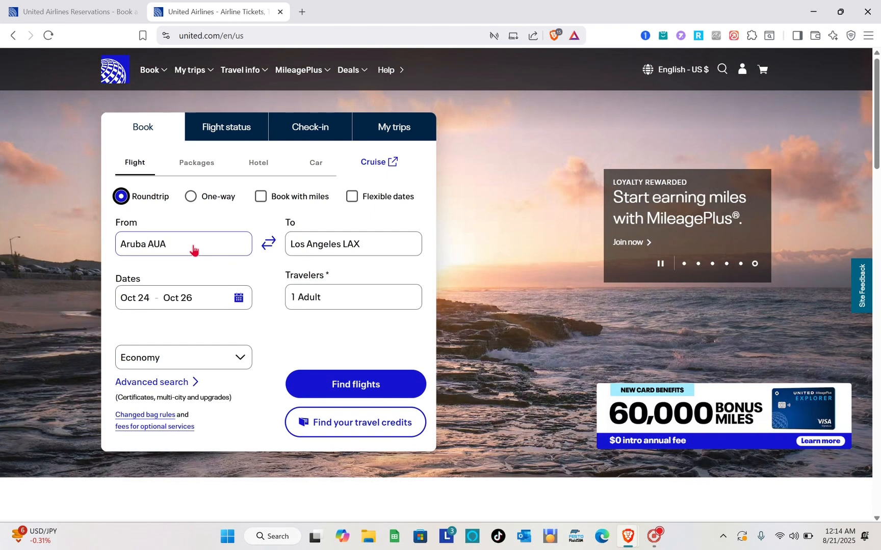
Step: Set the roundtrip dates for the Aruba AUA to Los Angeles LAX flight to Oct 24 through Nov 07
{"action": "left_click", "coordinate": [193, 249]}
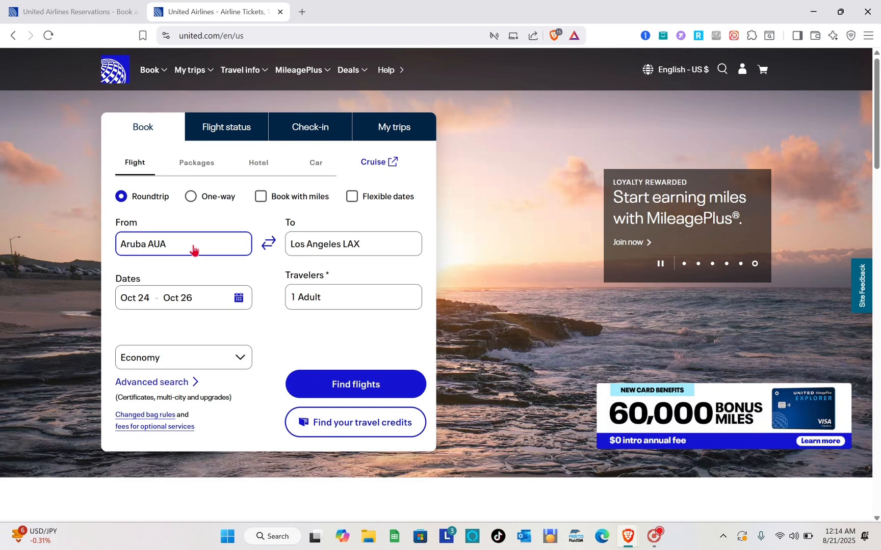
{"action": "left_click", "coordinate": [388, 253]}
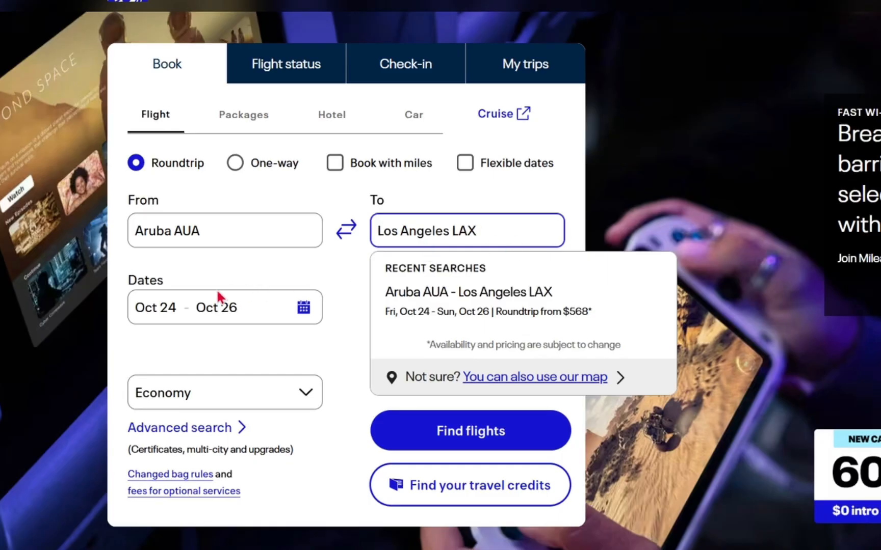
{"action": "left_click", "coordinate": [201, 295]}
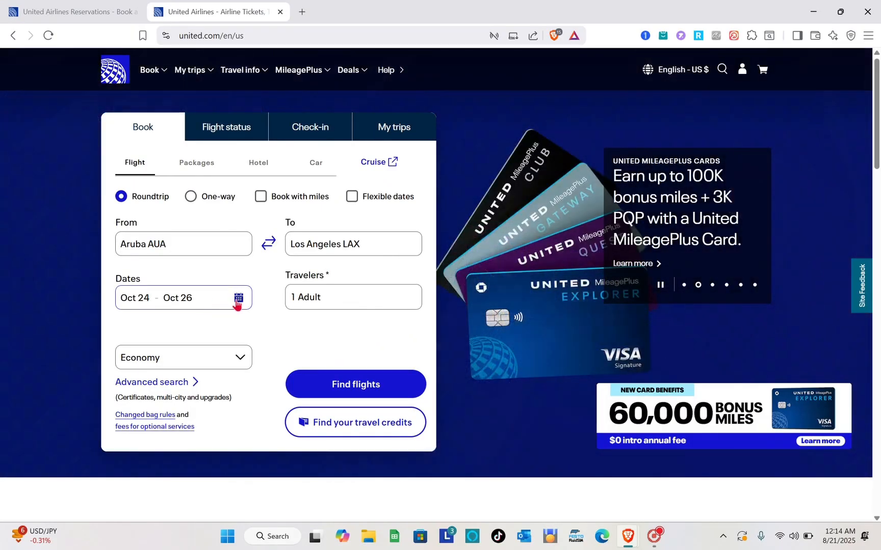
{"action": "left_click", "coordinate": [303, 307]}
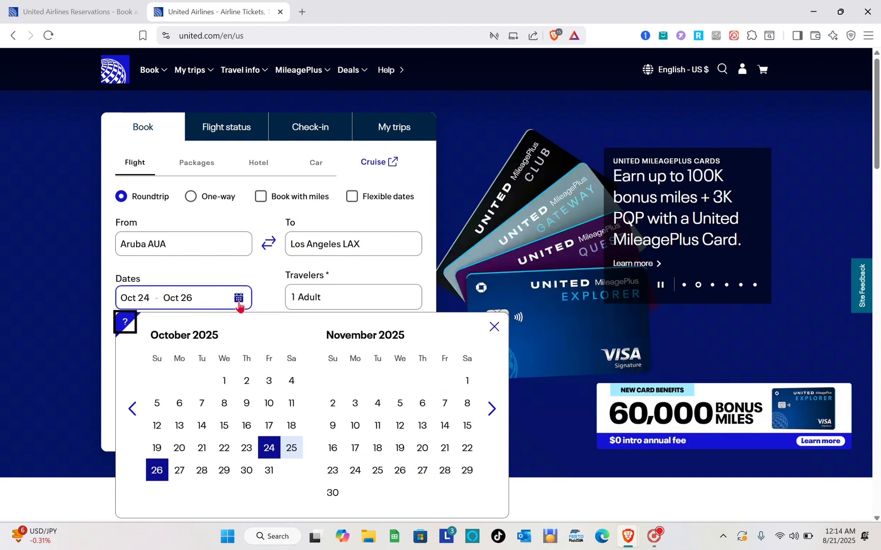
{"action": "left_click", "coordinate": [274, 453]}
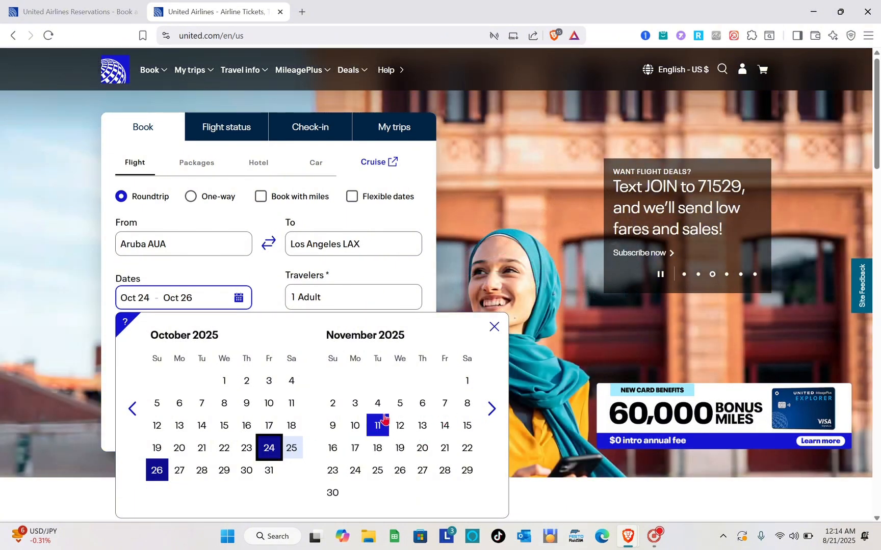
{"action": "left_click", "coordinate": [451, 410]}
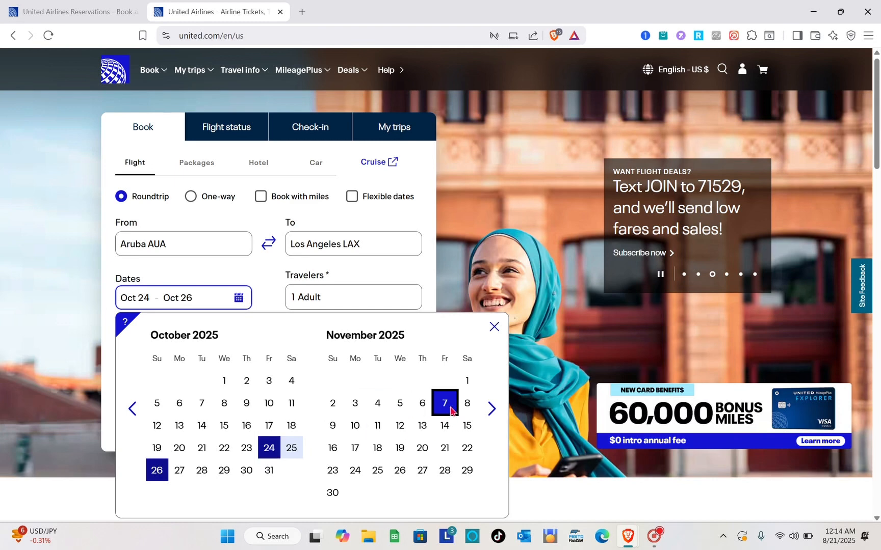
{"action": "left_click", "coordinate": [450, 411]}
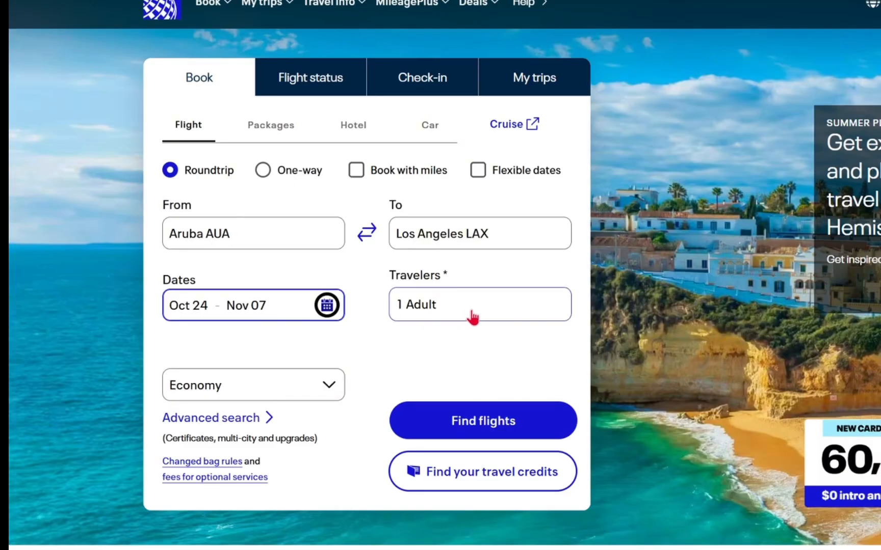
Step: Review the traveler categories, try adding one infant on lap, and restore the selection to 1 adult
{"action": "left_click", "coordinate": [472, 317]}
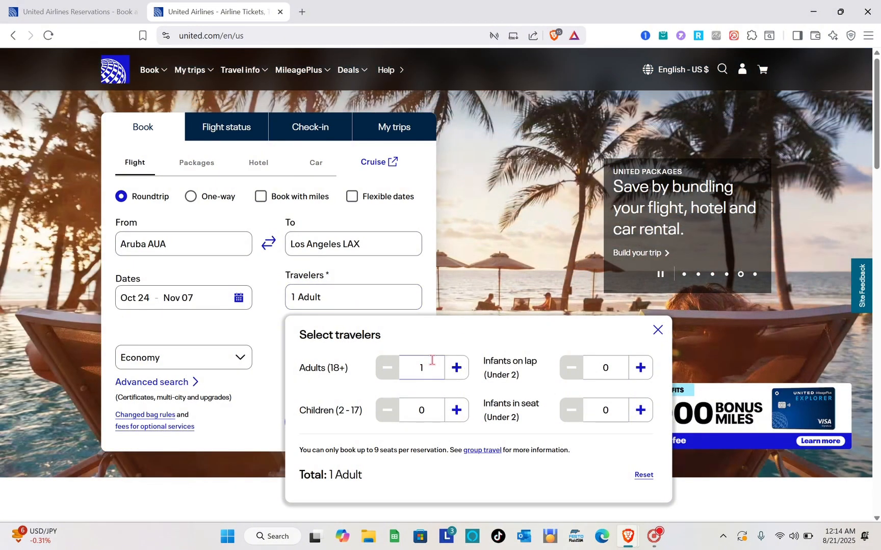
{"action": "left_click", "coordinate": [423, 370]}
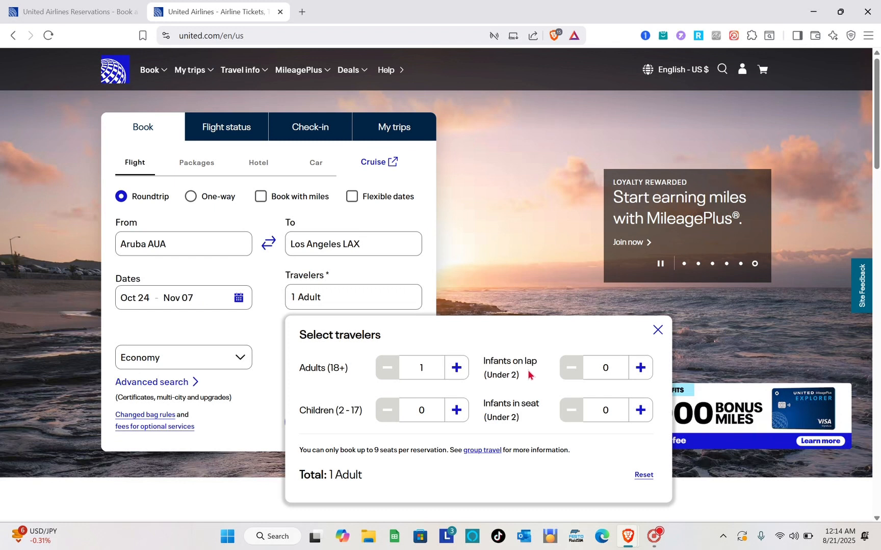
{"action": "left_click", "coordinate": [640, 368]}
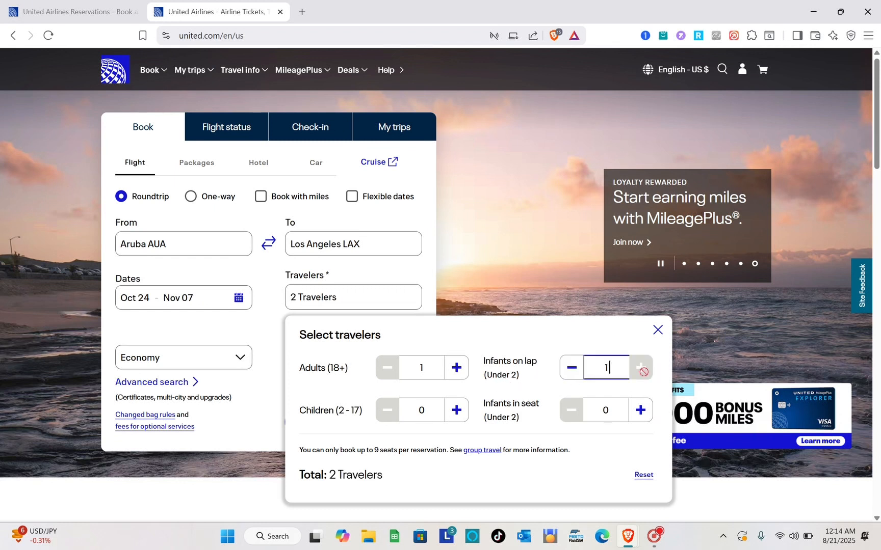
{"action": "left_click", "coordinate": [571, 367]}
{"action": "scroll", "coordinate": [439, 400], "scroll_direction": "down", "scroll_amount": 1}
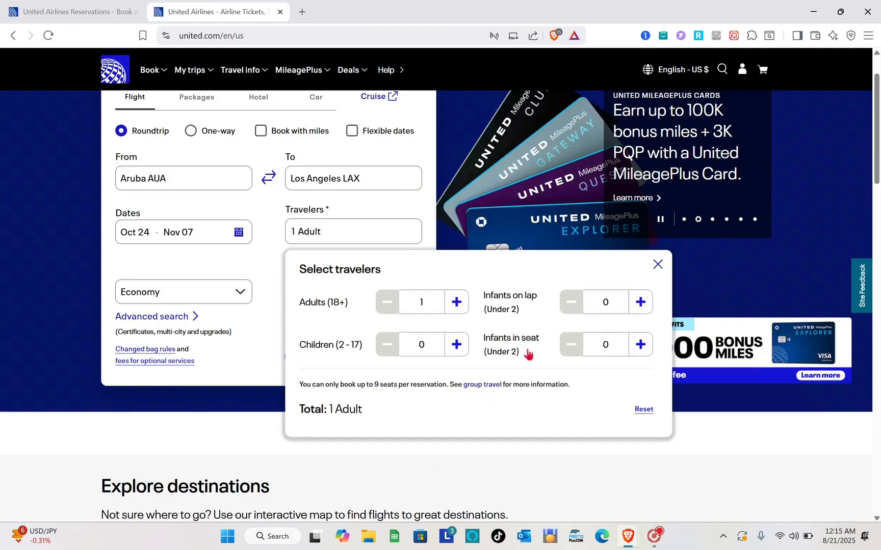
{"action": "left_click", "coordinate": [625, 349]}
{"action": "left_click", "coordinate": [658, 265]}
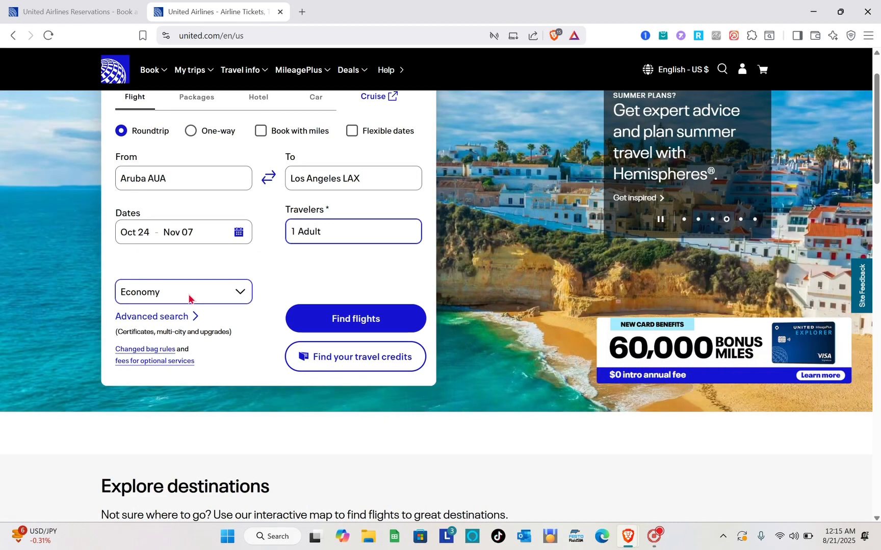
Step: Keep the cabin class at Economy and search for the Aruba to Los Angeles roundtrip flights
{"action": "left_click", "coordinate": [188, 299]}
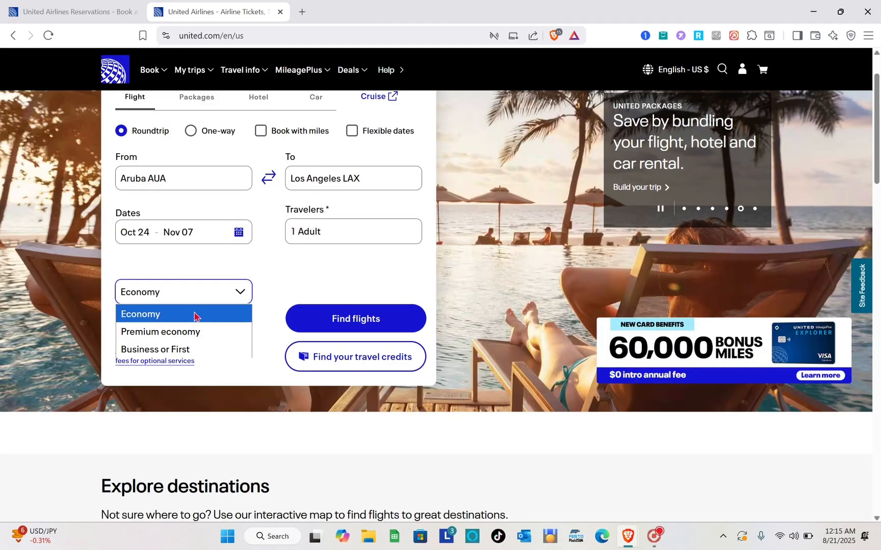
{"action": "left_click", "coordinate": [194, 316]}
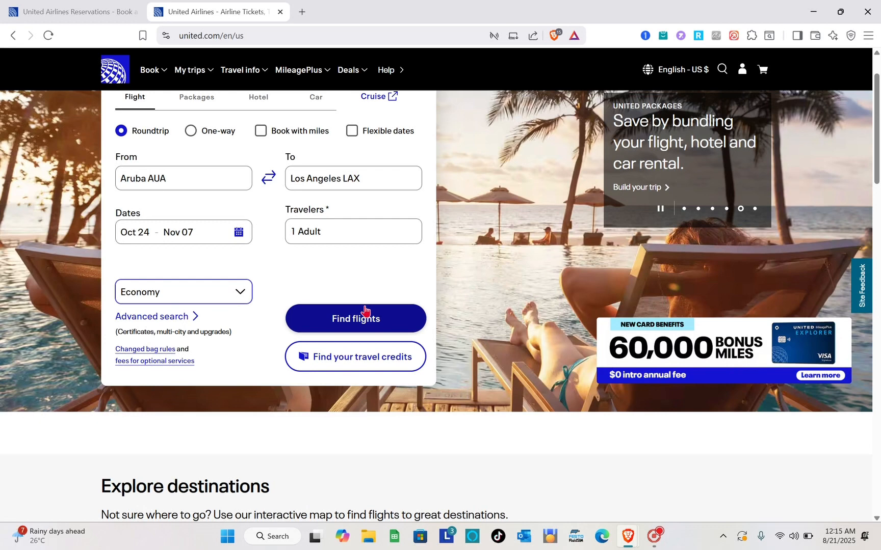
{"action": "left_click", "coordinate": [365, 311]}
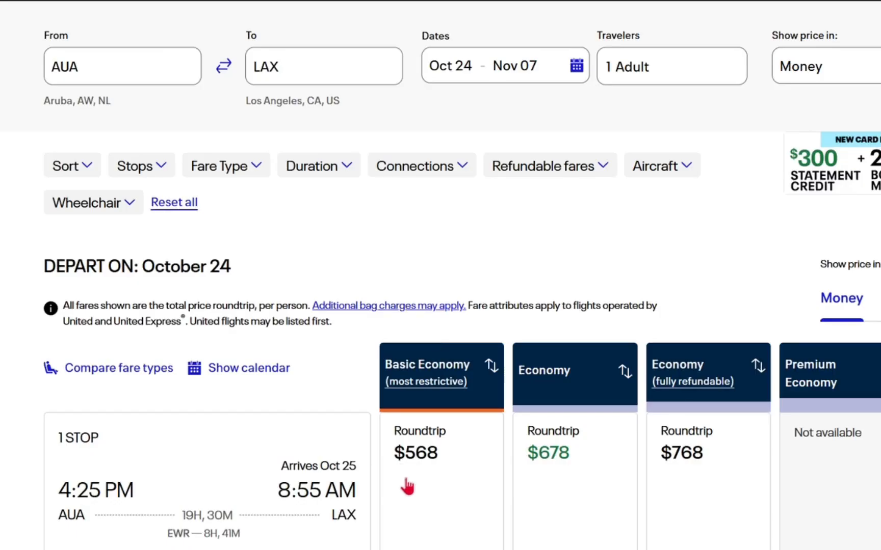
Step: Try showing the October 24 departure fares in Money + Miles, and dismiss the sign-in form
{"action": "scroll", "coordinate": [345, 415], "scroll_direction": "down", "scroll_amount": 4}
{"action": "scroll", "coordinate": [405, 485], "scroll_direction": "up", "scroll_amount": 2}
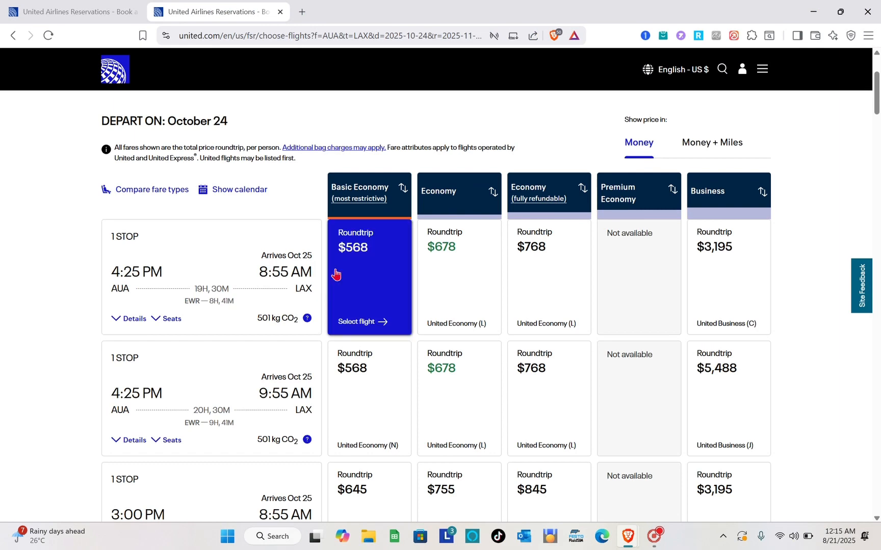
{"action": "scroll", "coordinate": [335, 275], "scroll_direction": "up", "scroll_amount": 1}
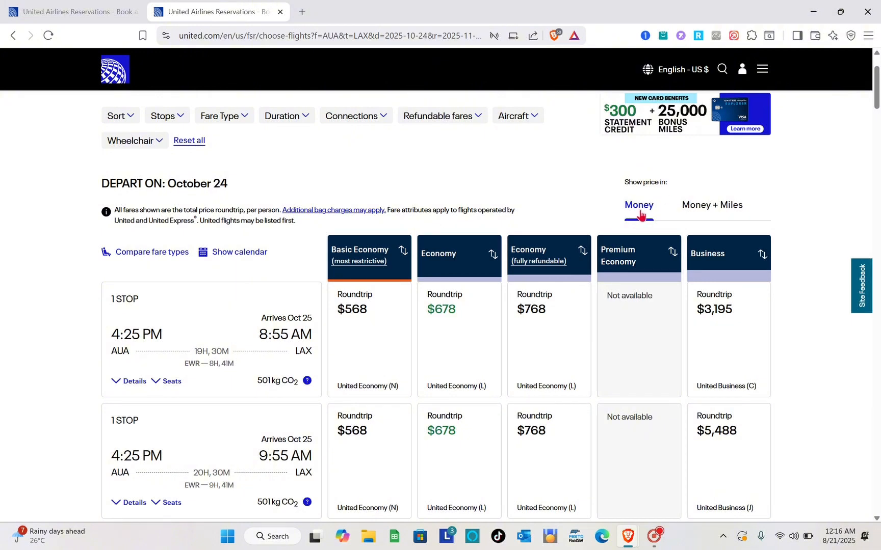
{"action": "left_click", "coordinate": [701, 212]}
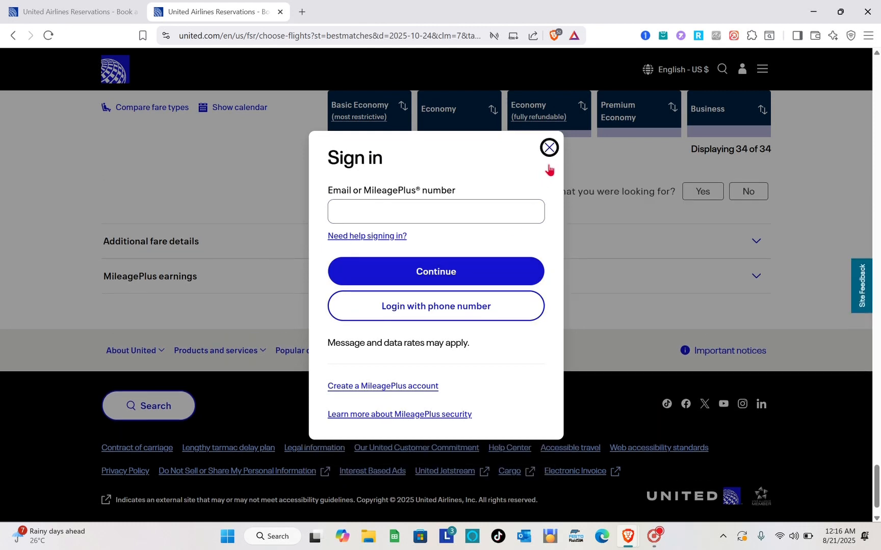
{"action": "left_click", "coordinate": [549, 148]}
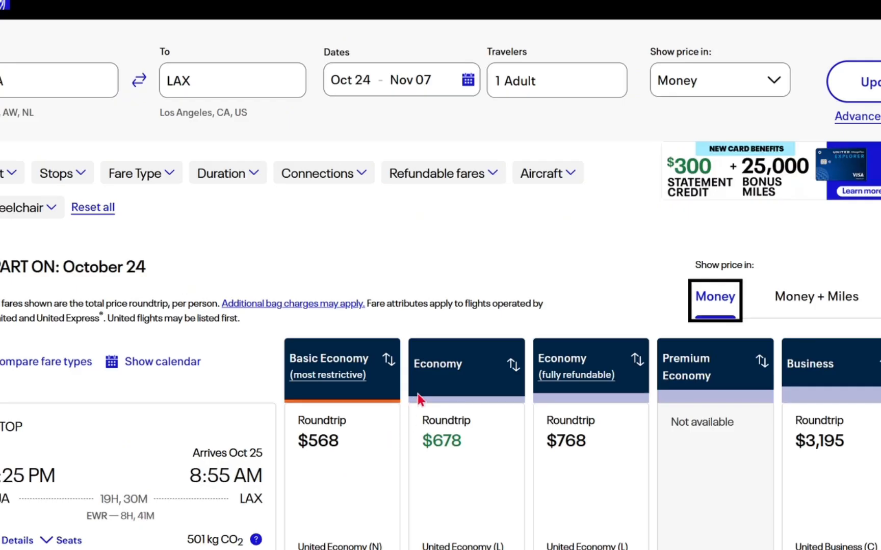
Step: Review the Basic Economy fares and the times of the October 24 departures
{"action": "scroll", "coordinate": [417, 400], "scroll_direction": "down", "scroll_amount": 3}
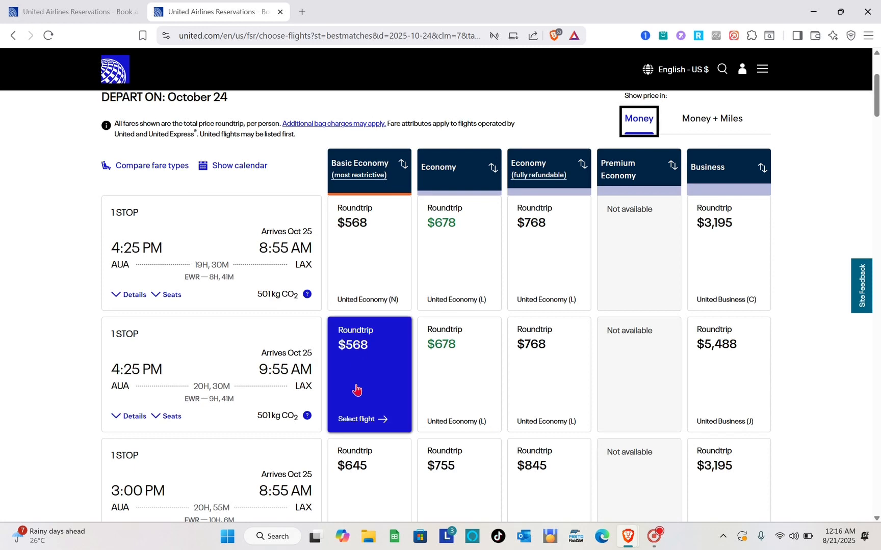
{"action": "scroll", "coordinate": [367, 362], "scroll_direction": "down", "scroll_amount": 1}
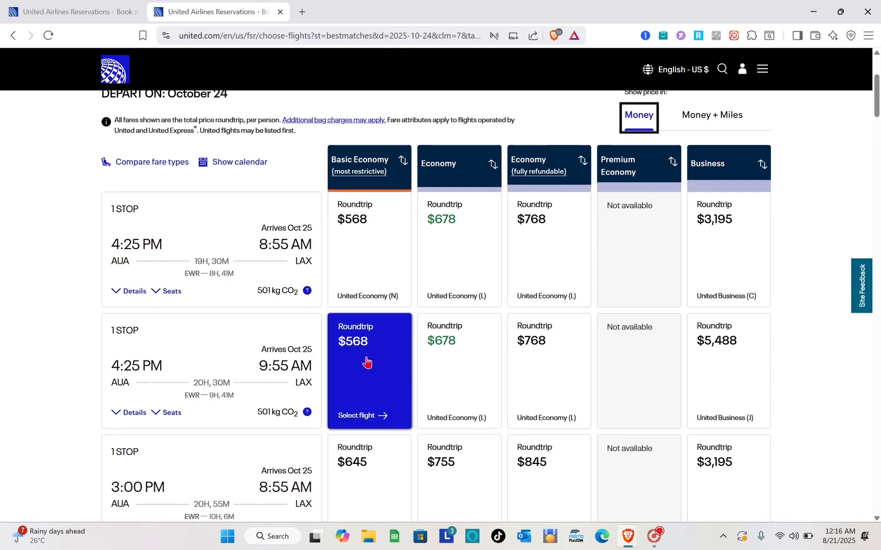
{"action": "scroll", "coordinate": [366, 362], "scroll_direction": "down", "scroll_amount": 3}
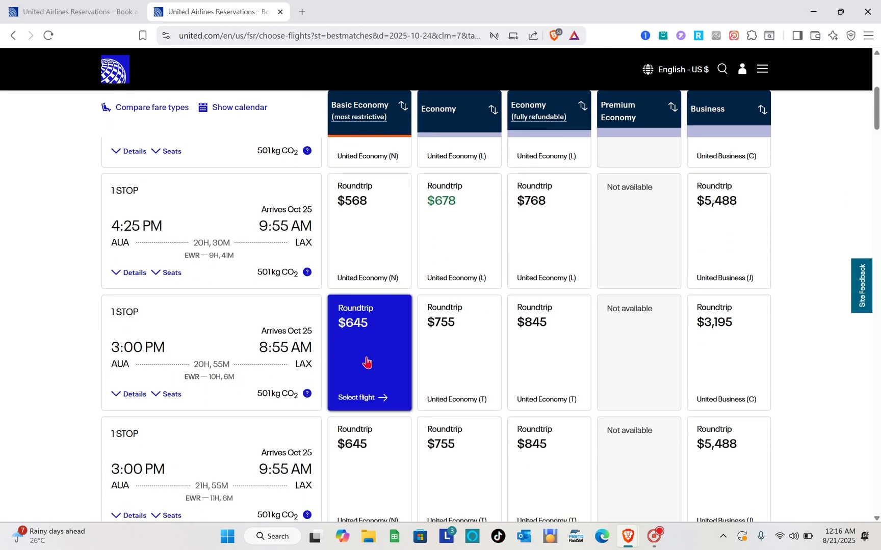
{"action": "scroll", "coordinate": [366, 363], "scroll_direction": "up", "scroll_amount": 3}
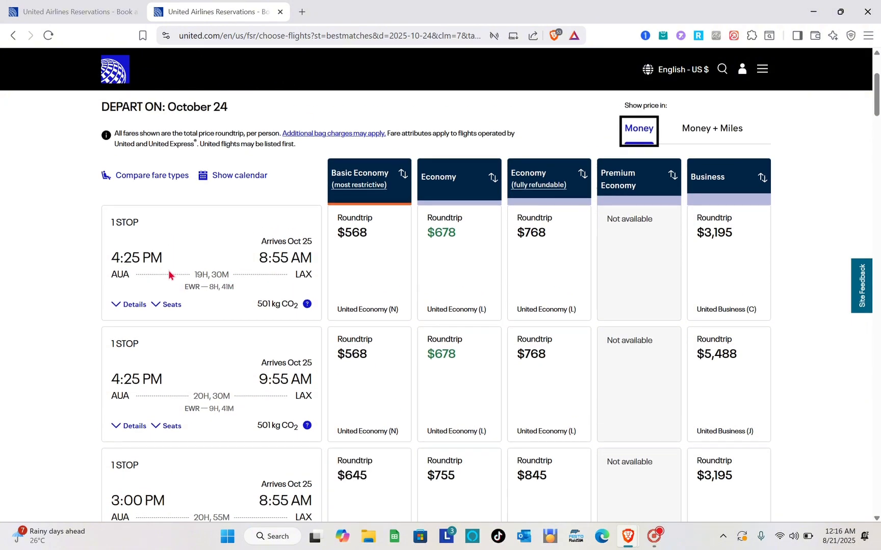
{"action": "scroll", "coordinate": [187, 384], "scroll_direction": "down", "scroll_amount": 5}
{"action": "scroll", "coordinate": [189, 384], "scroll_direction": "up", "scroll_amount": 5}
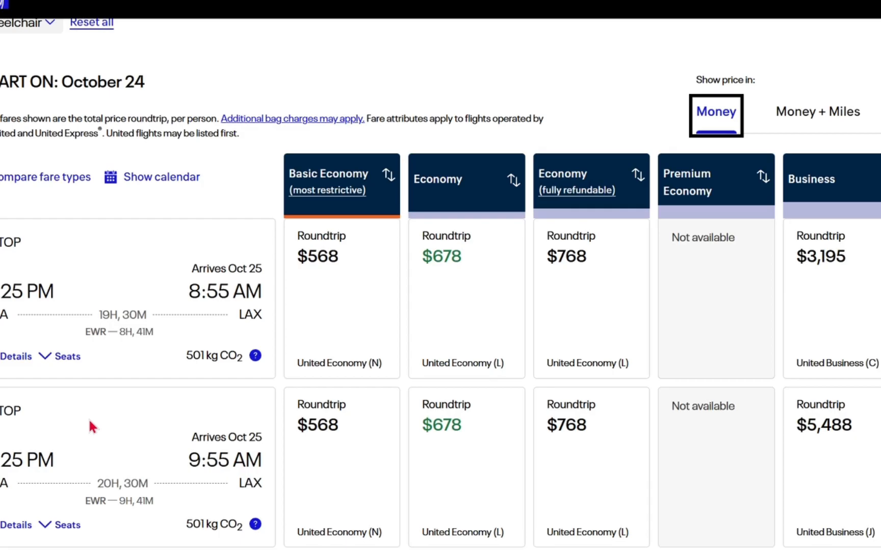
Step: Compare the Economy and fully refundable Economy fares across the October 24 departures
{"action": "scroll", "coordinate": [463, 239], "scroll_direction": "down", "scroll_amount": 1}
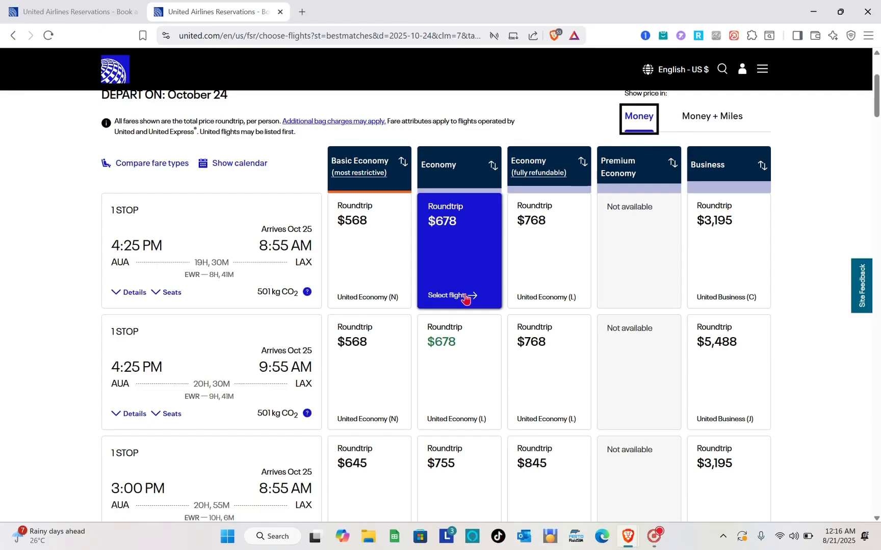
{"action": "scroll", "coordinate": [465, 298], "scroll_direction": "down", "scroll_amount": 3}
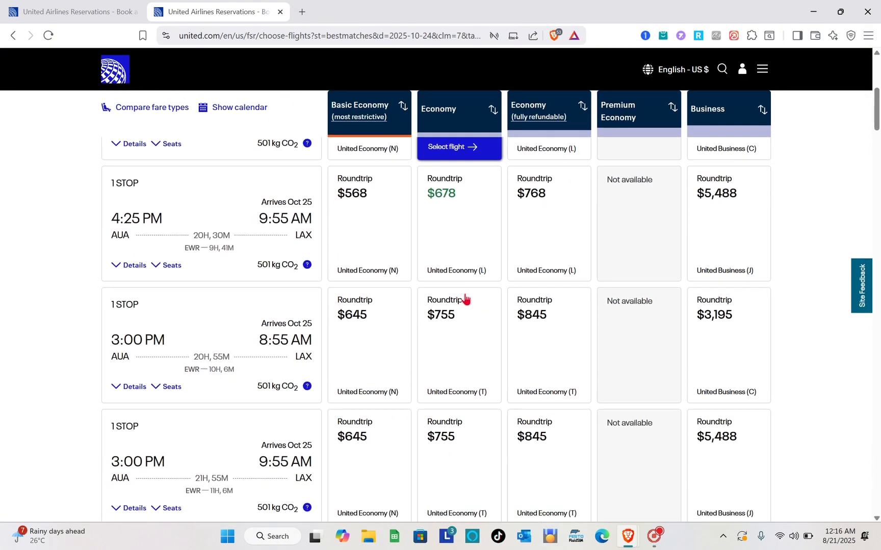
{"action": "scroll", "coordinate": [465, 298], "scroll_direction": "down", "scroll_amount": 3}
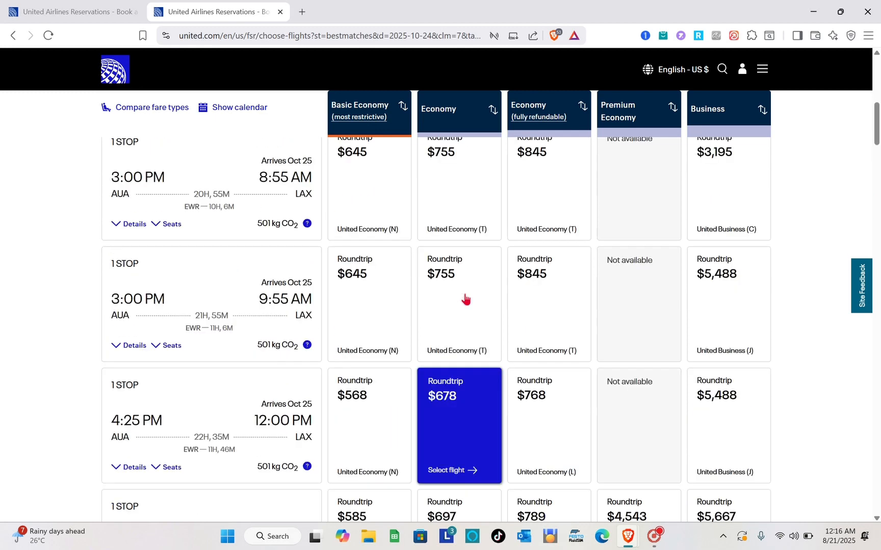
{"action": "scroll", "coordinate": [465, 298], "scroll_direction": "up", "scroll_amount": 8}
{"action": "scroll", "coordinate": [536, 299], "scroll_direction": "down", "scroll_amount": 1}
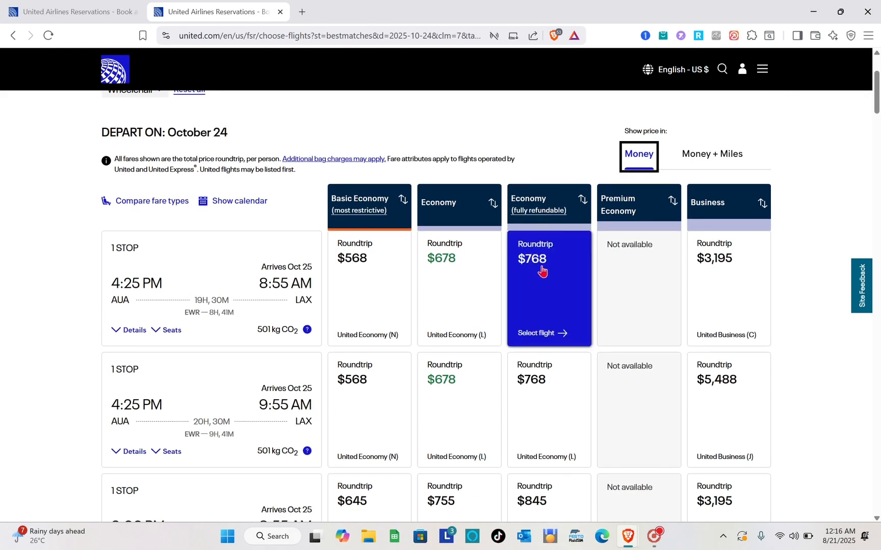
{"action": "scroll", "coordinate": [544, 231], "scroll_direction": "down", "scroll_amount": 1}
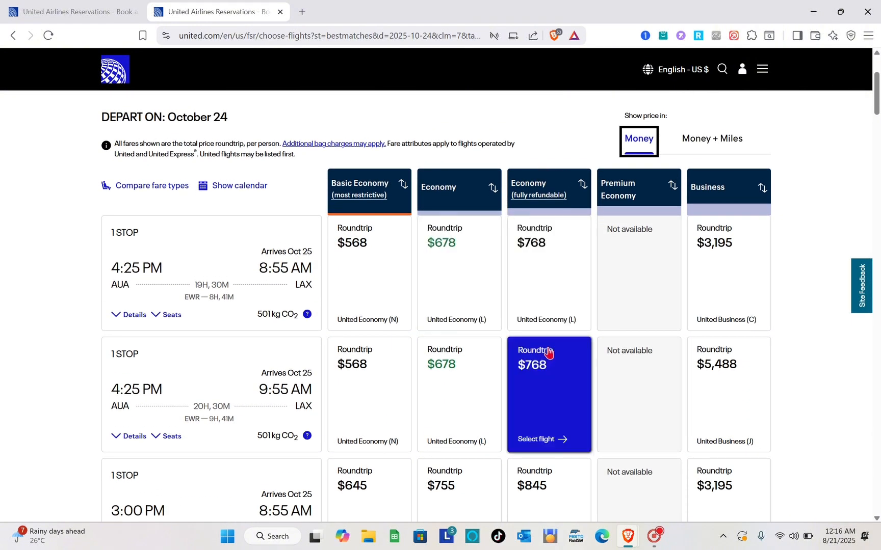
{"action": "scroll", "coordinate": [558, 393], "scroll_direction": "down", "scroll_amount": 1}
{"action": "scroll", "coordinate": [558, 393], "scroll_direction": "up", "scroll_amount": 1}
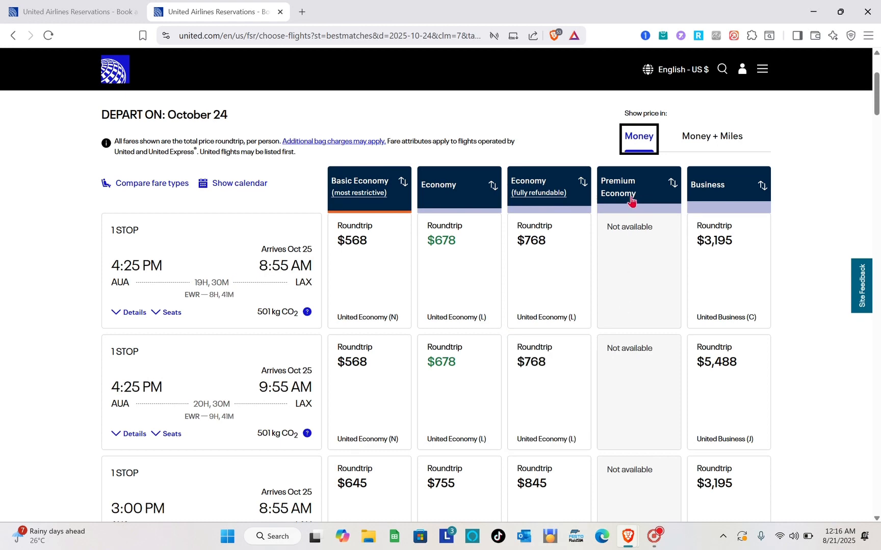
Step: Check the October 24 departures for available Premium Economy fares
{"action": "scroll", "coordinate": [707, 367], "scroll_direction": "down", "scroll_amount": 5}
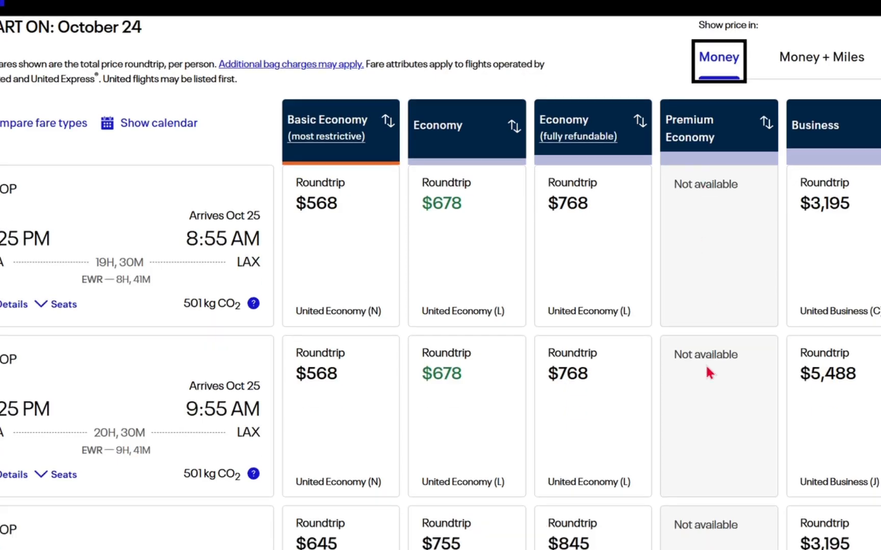
{"action": "scroll", "coordinate": [707, 368], "scroll_direction": "down", "scroll_amount": 4}
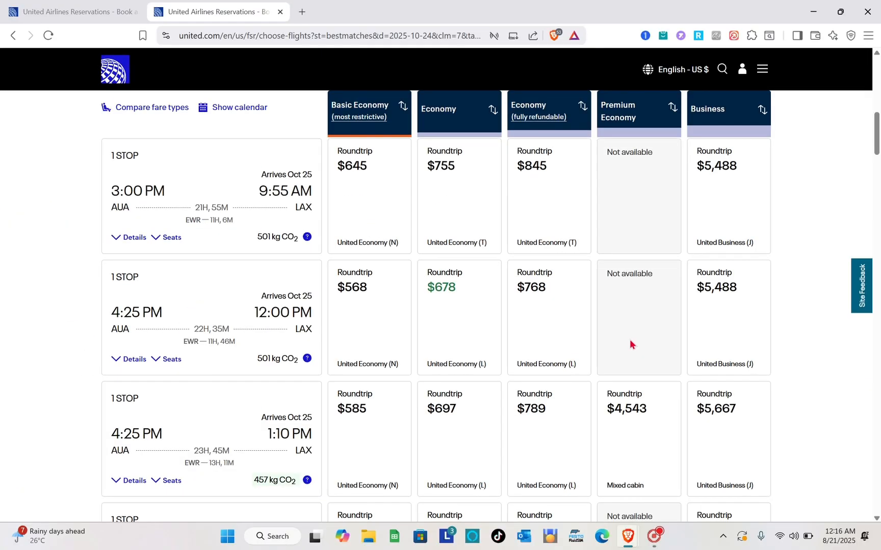
{"action": "scroll", "coordinate": [706, 368], "scroll_direction": "up", "scroll_amount": 4}
{"action": "scroll", "coordinate": [630, 344], "scroll_direction": "up", "scroll_amount": 3}
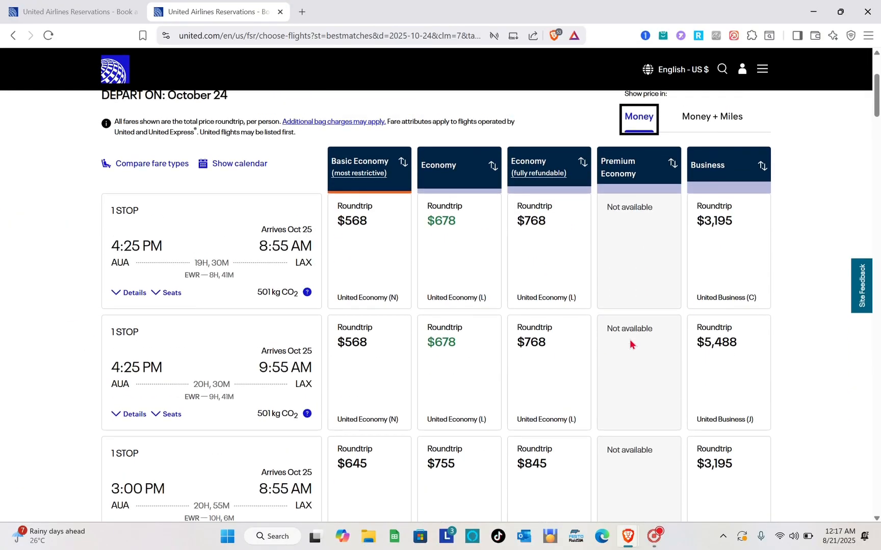
{"action": "scroll", "coordinate": [630, 344], "scroll_direction": "down", "scroll_amount": 4}
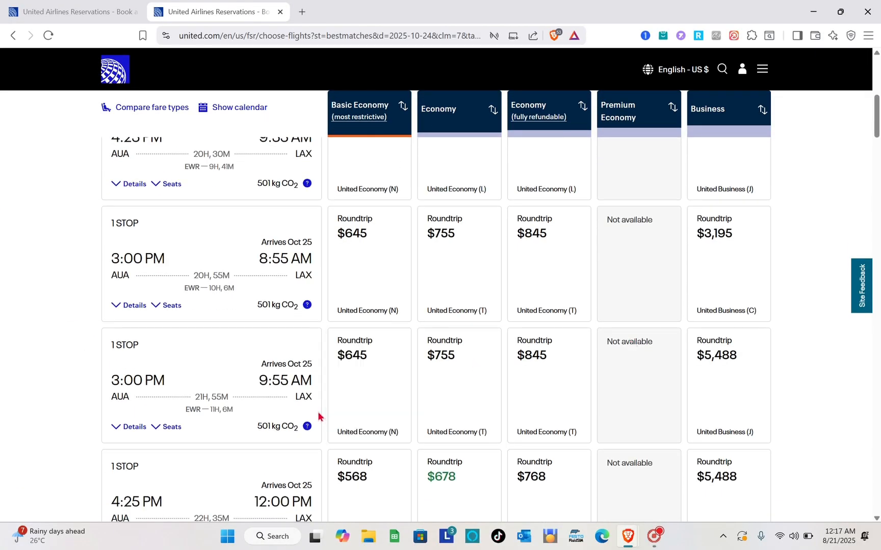
{"action": "scroll", "coordinate": [319, 416], "scroll_direction": "down", "scroll_amount": 2}
{"action": "scroll", "coordinate": [587, 344], "scroll_direction": "down", "scroll_amount": 3}
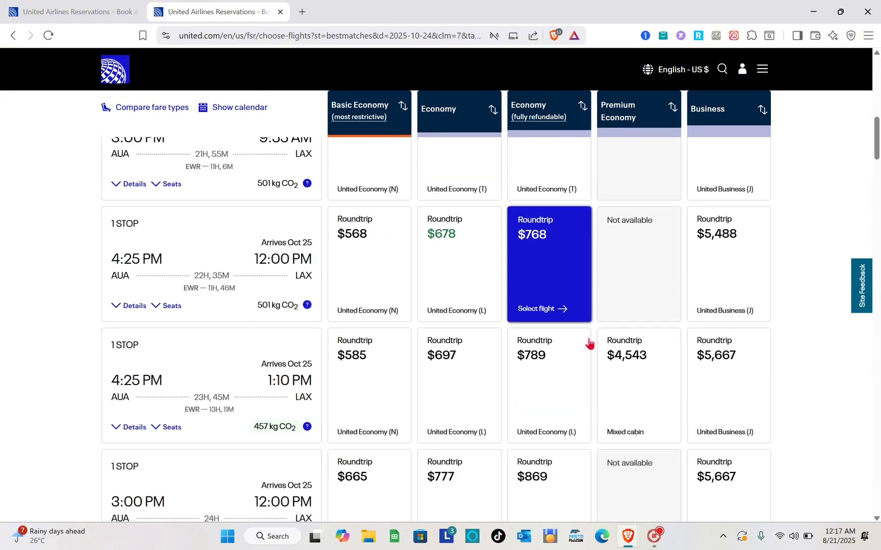
{"action": "mouse_move", "coordinate": [655, 300]}
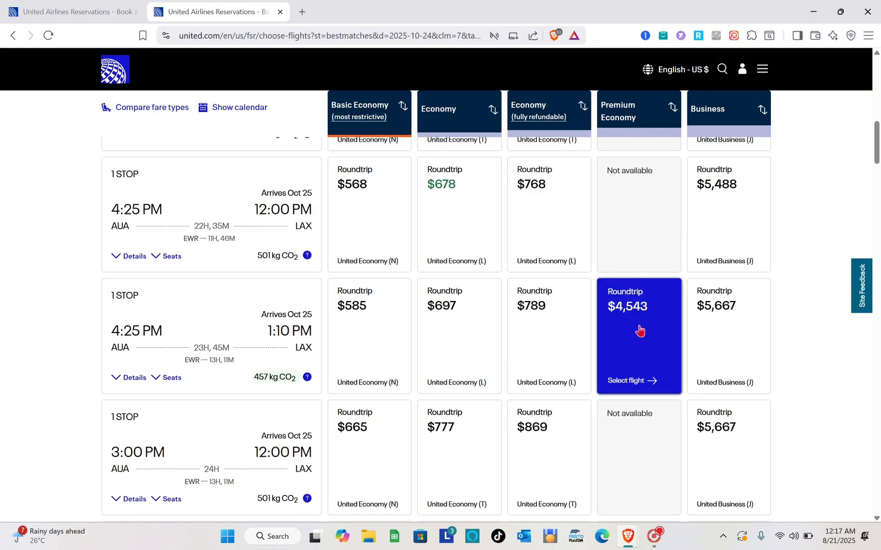
{"action": "scroll", "coordinate": [633, 319], "scroll_direction": "up", "scroll_amount": 10}
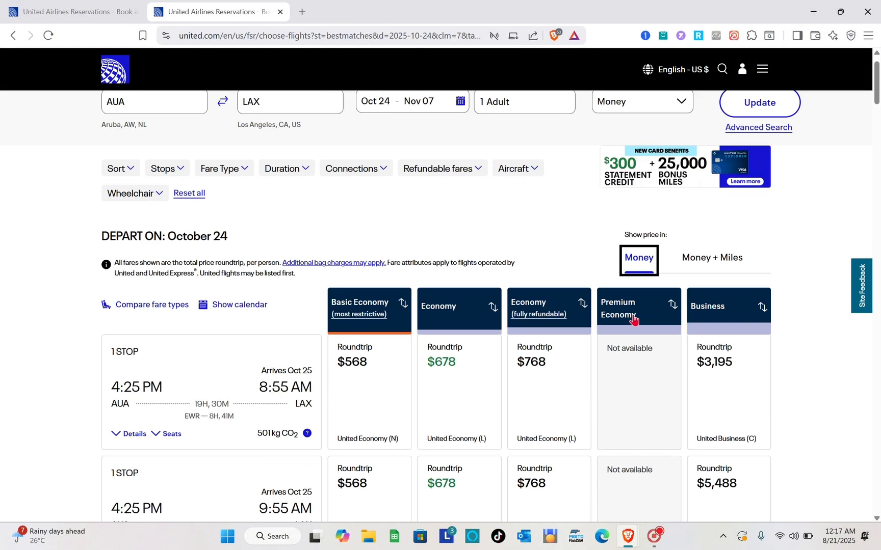
Step: Review the Business fares of the October 24 departures
{"action": "scroll", "coordinate": [688, 385], "scroll_direction": "down", "scroll_amount": 1}
{"action": "scroll", "coordinate": [688, 385], "scroll_direction": "down", "scroll_amount": 1}
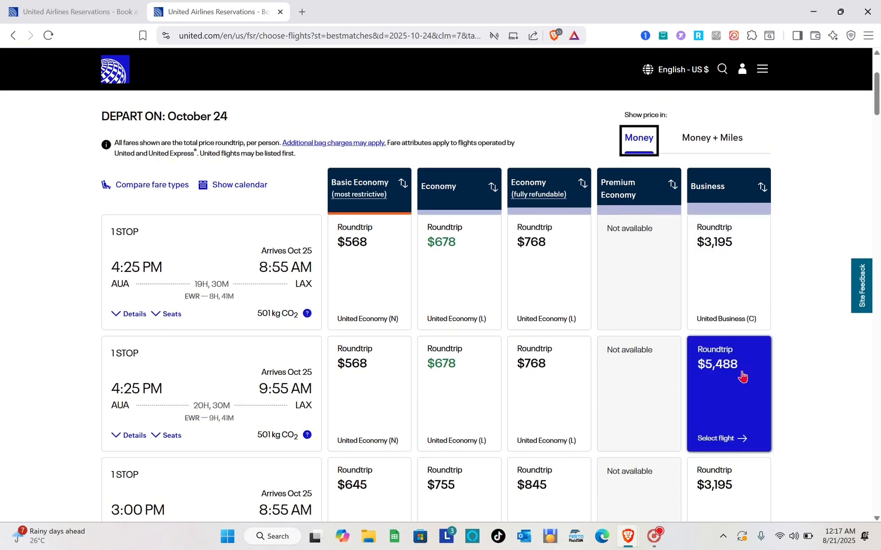
{"action": "scroll", "coordinate": [742, 377], "scroll_direction": "down", "scroll_amount": 6}
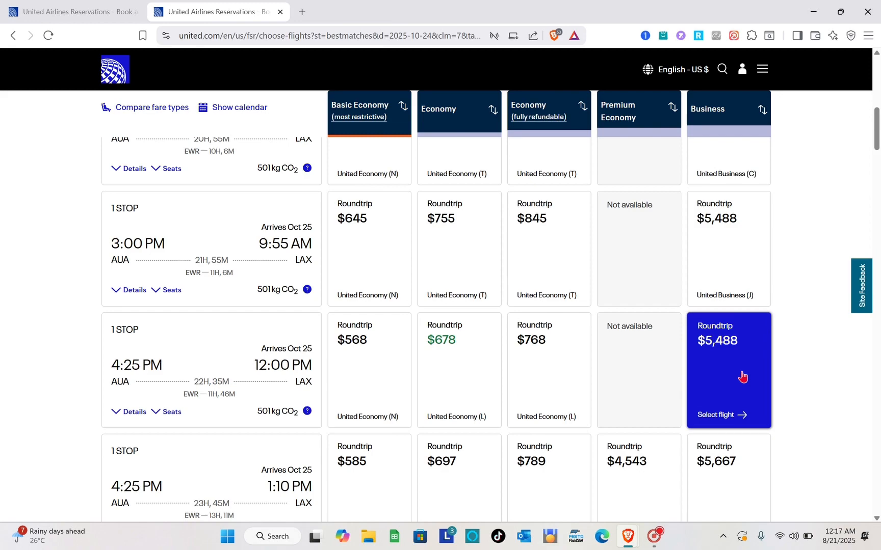
{"action": "scroll", "coordinate": [742, 377], "scroll_direction": "down", "scroll_amount": 3}
{"action": "scroll", "coordinate": [741, 377], "scroll_direction": "up", "scroll_amount": 4}
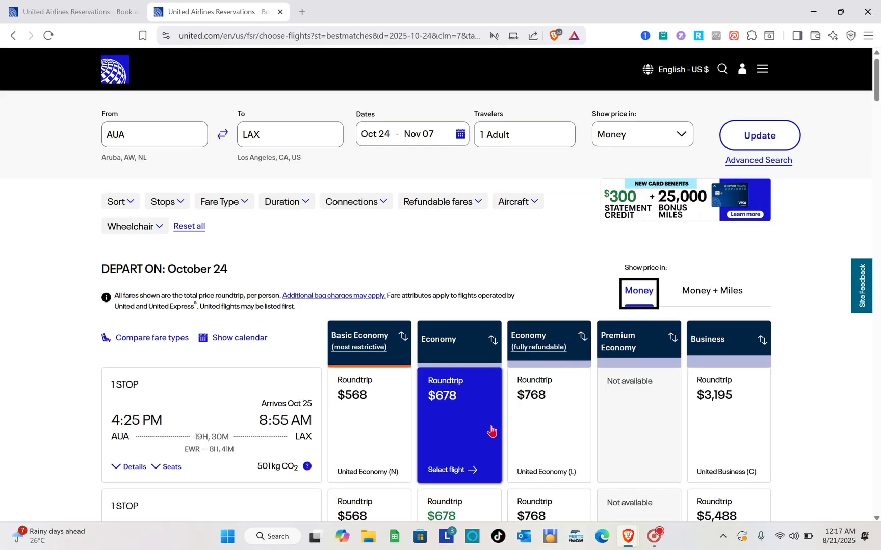
Step: Select the $755 Economy fare for the October 24 departure leaving at 3:00 PM and arriving at 8:55 AM
{"action": "scroll", "coordinate": [490, 432], "scroll_direction": "down", "scroll_amount": 3}
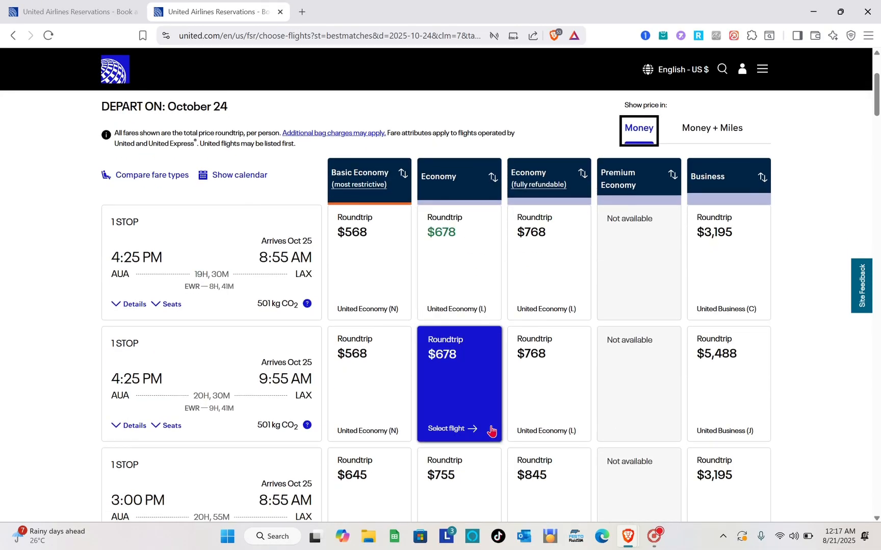
{"action": "scroll", "coordinate": [466, 378], "scroll_direction": "down", "scroll_amount": 4}
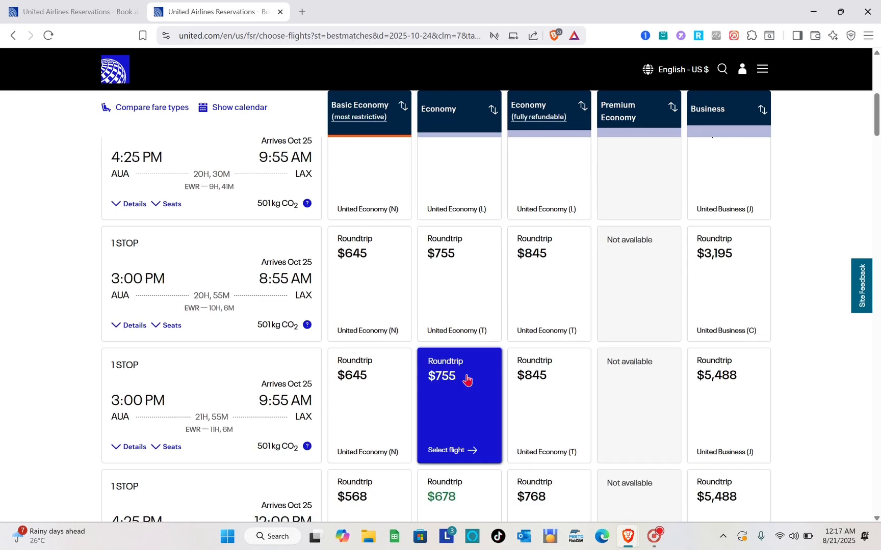
{"action": "scroll", "coordinate": [466, 379], "scroll_direction": "up", "scroll_amount": 2}
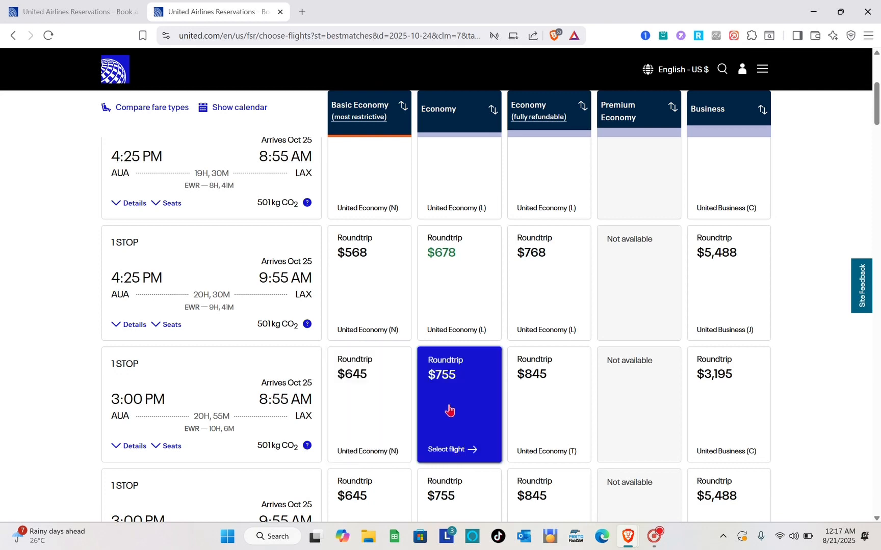
{"action": "scroll", "coordinate": [476, 429], "scroll_direction": "up", "scroll_amount": 1}
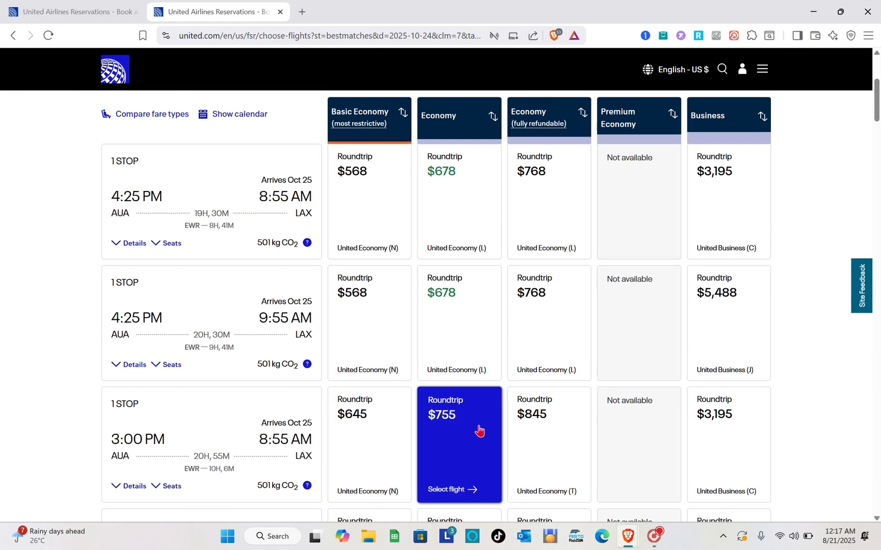
{"action": "scroll", "coordinate": [456, 452], "scroll_direction": "down", "scroll_amount": 1}
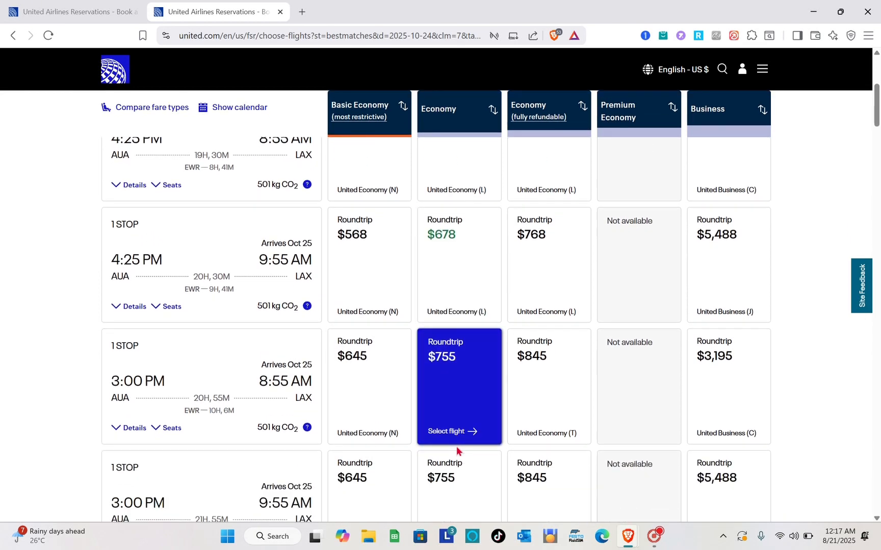
{"action": "left_click", "coordinate": [455, 394]}
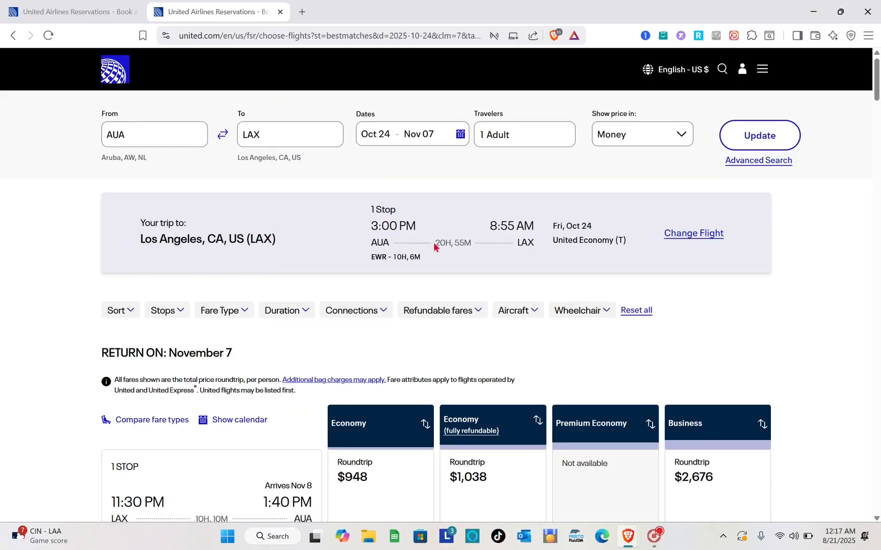
{"action": "scroll", "coordinate": [448, 246], "scroll_direction": "down", "scroll_amount": 1}
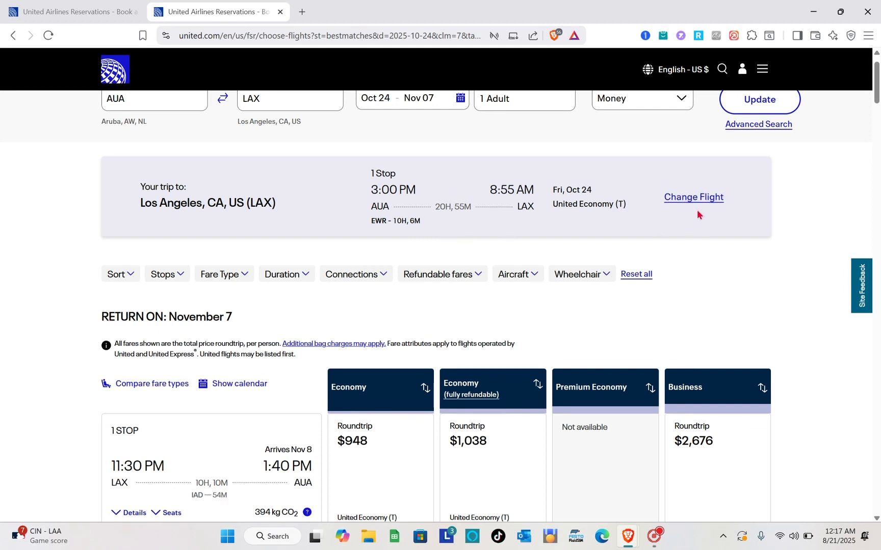
Step: Add the $948 Economy fare for the November 7 return flight leaving at 11:30 PM and arriving at 1:40 PM to the cart
{"action": "scroll", "coordinate": [419, 277], "scroll_direction": "down", "scroll_amount": 2}
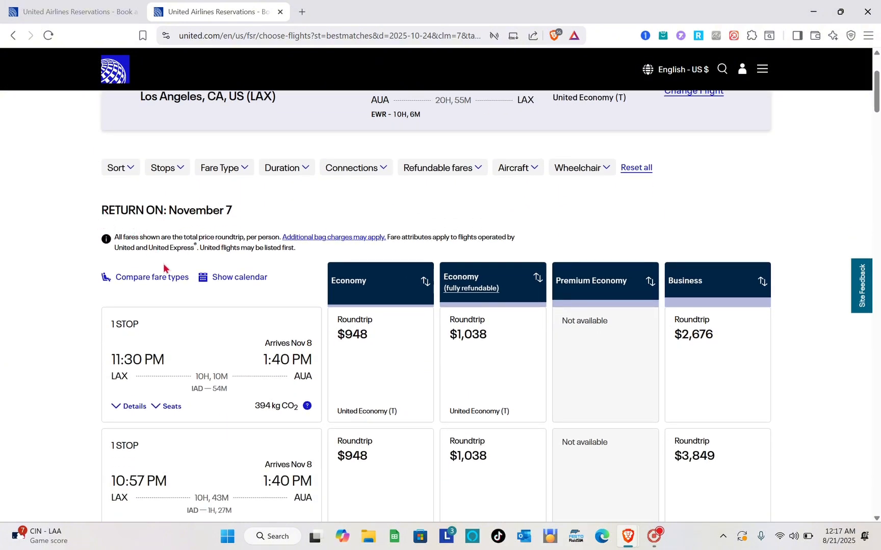
{"action": "scroll", "coordinate": [163, 265], "scroll_direction": "down", "scroll_amount": 1}
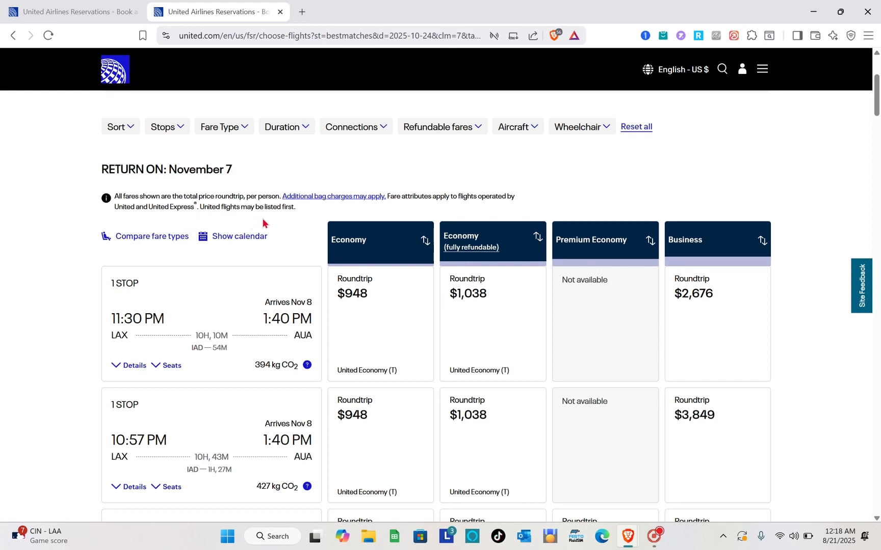
{"action": "scroll", "coordinate": [263, 222], "scroll_direction": "down", "scroll_amount": 1}
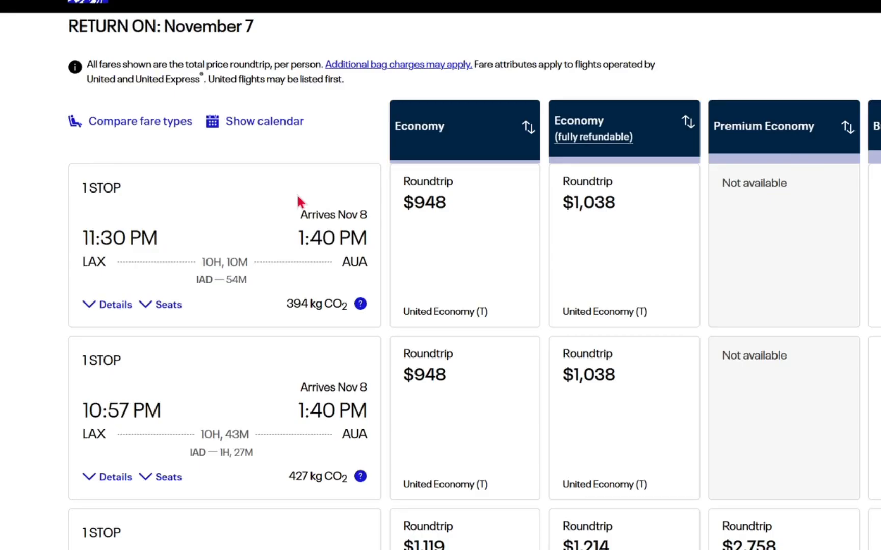
{"action": "scroll", "coordinate": [485, 236], "scroll_direction": "down", "scroll_amount": 10}
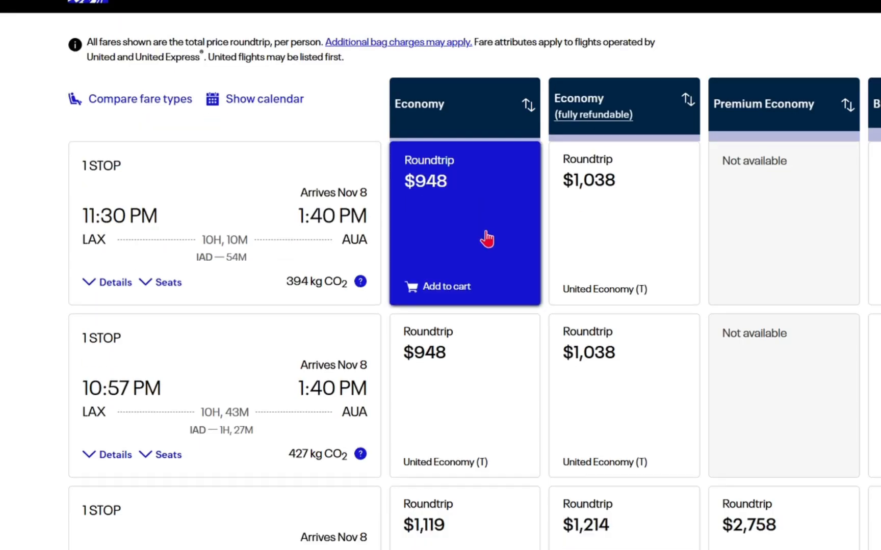
{"action": "scroll", "coordinate": [487, 238], "scroll_direction": "up", "scroll_amount": 15}
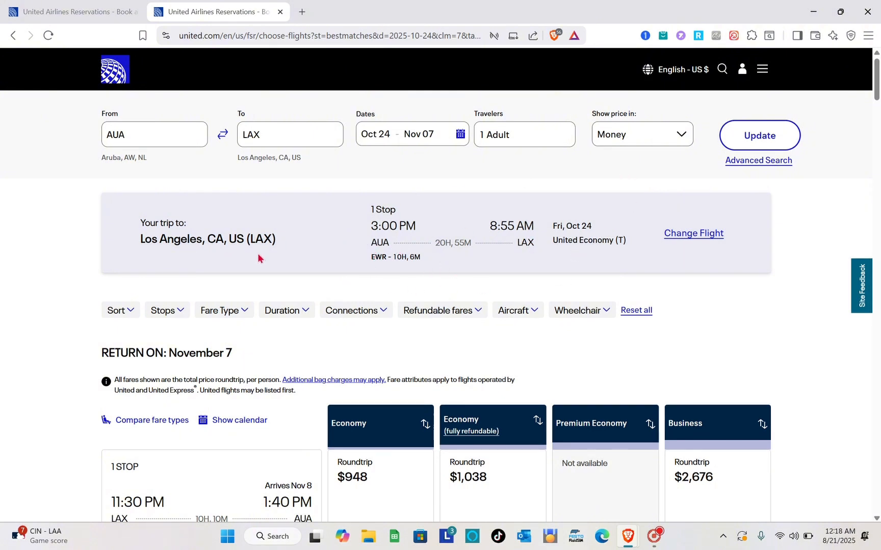
{"action": "left_click", "coordinate": [432, 476]}
{"action": "left_click", "coordinate": [362, 324]}
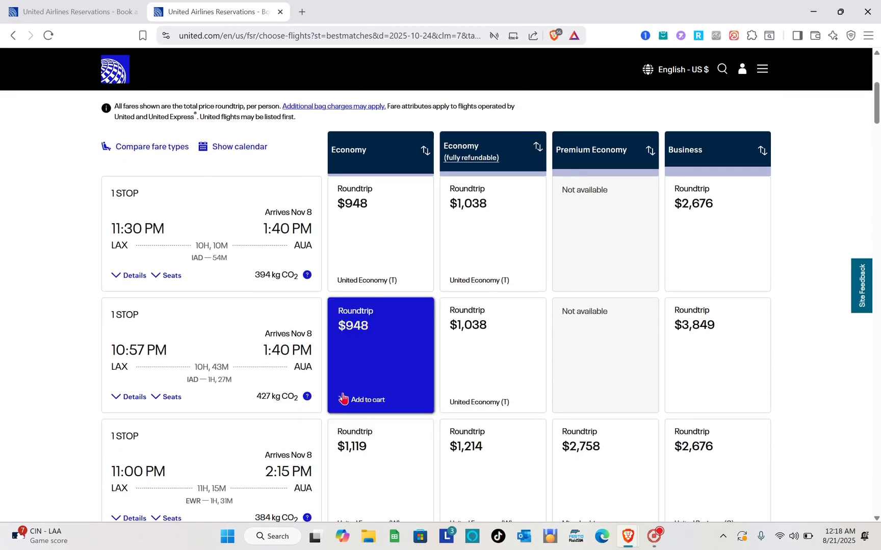
{"action": "left_click", "coordinate": [372, 233]}
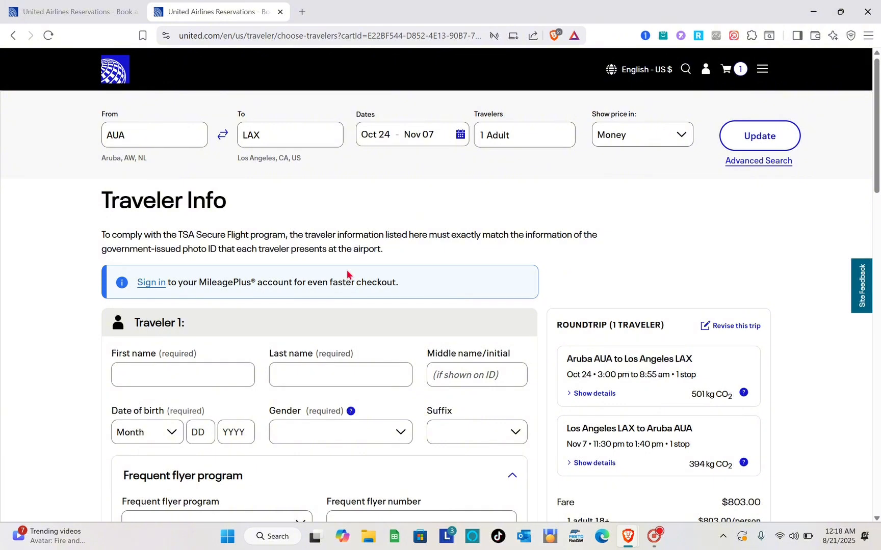
Step: Look through the Traveler Info page, including the traveler fields, request sections, FareLock options and checked baggage charges
{"action": "scroll", "coordinate": [347, 275], "scroll_direction": "down", "scroll_amount": 3}
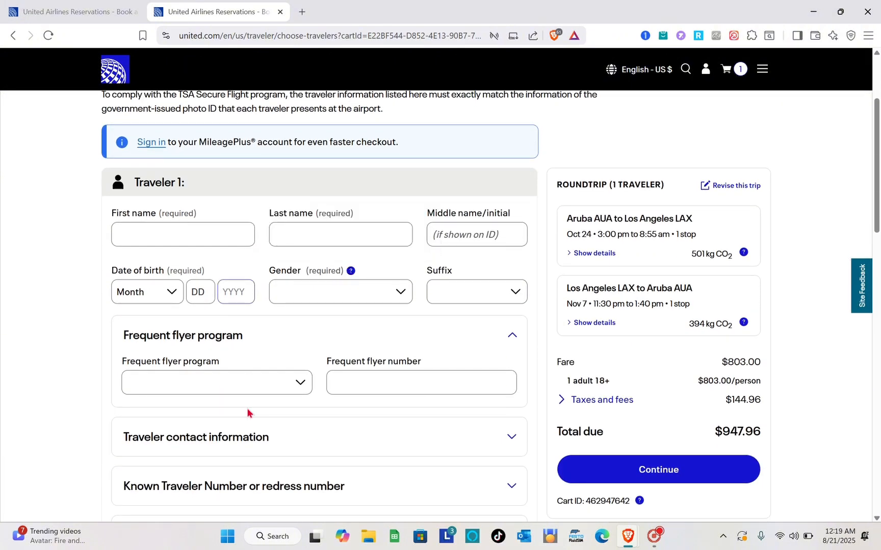
{"action": "scroll", "coordinate": [320, 292], "scroll_direction": "down", "scroll_amount": 8}
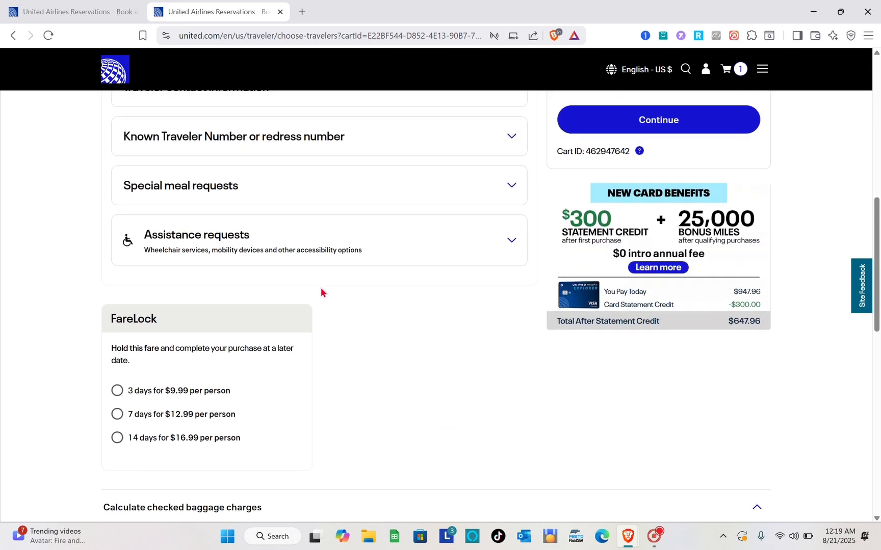
{"action": "scroll", "coordinate": [321, 291], "scroll_direction": "down", "scroll_amount": 6}
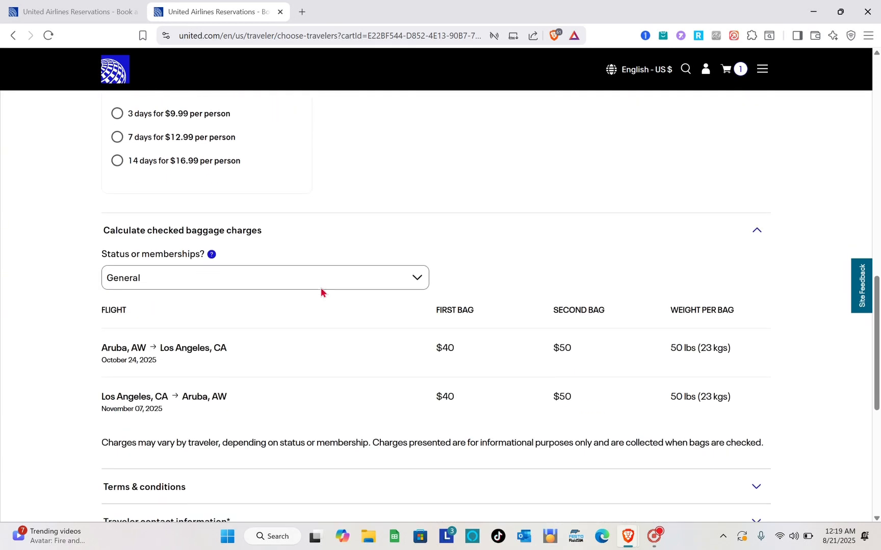
{"action": "scroll", "coordinate": [321, 287], "scroll_direction": "down", "scroll_amount": 6}
{"action": "scroll", "coordinate": [320, 287], "scroll_direction": "up", "scroll_amount": 20}
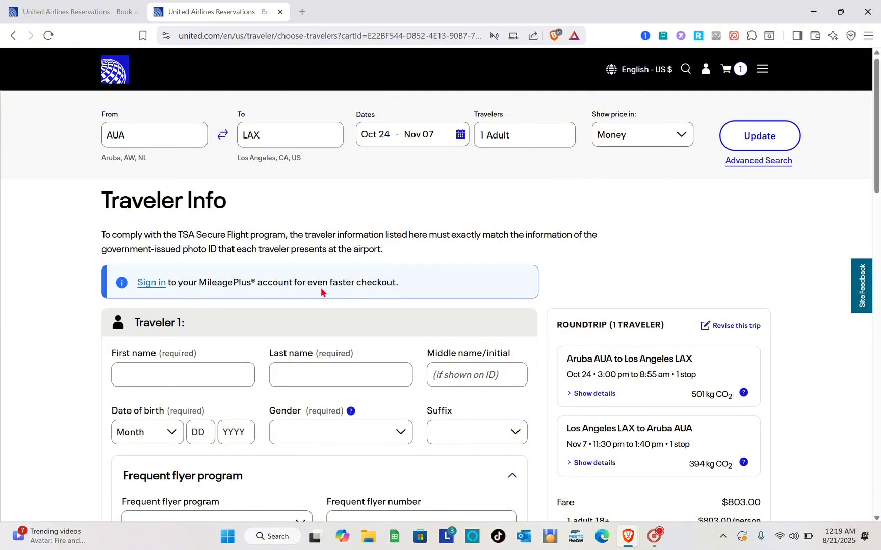
Step: Review the roundtrip summary with both flights, the fare, taxes and total due, and the card benefits offer
{"action": "scroll", "coordinate": [422, 348], "scroll_direction": "down", "scroll_amount": 9}
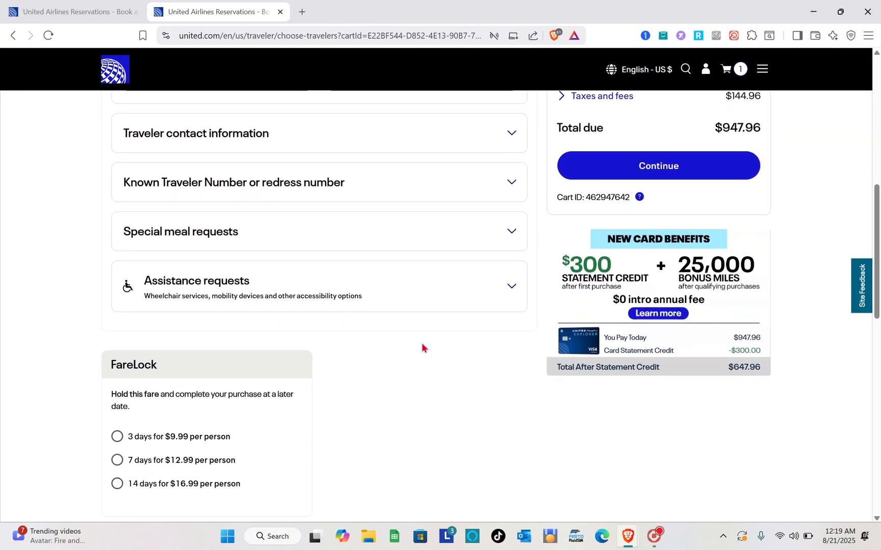
{"action": "scroll", "coordinate": [422, 348], "scroll_direction": "up", "scroll_amount": 4}
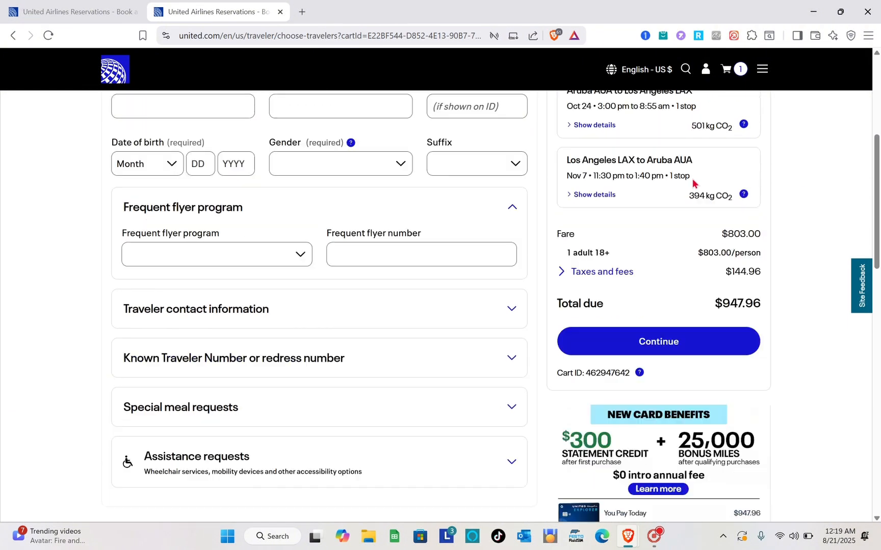
{"action": "scroll", "coordinate": [693, 184], "scroll_direction": "up", "scroll_amount": 3}
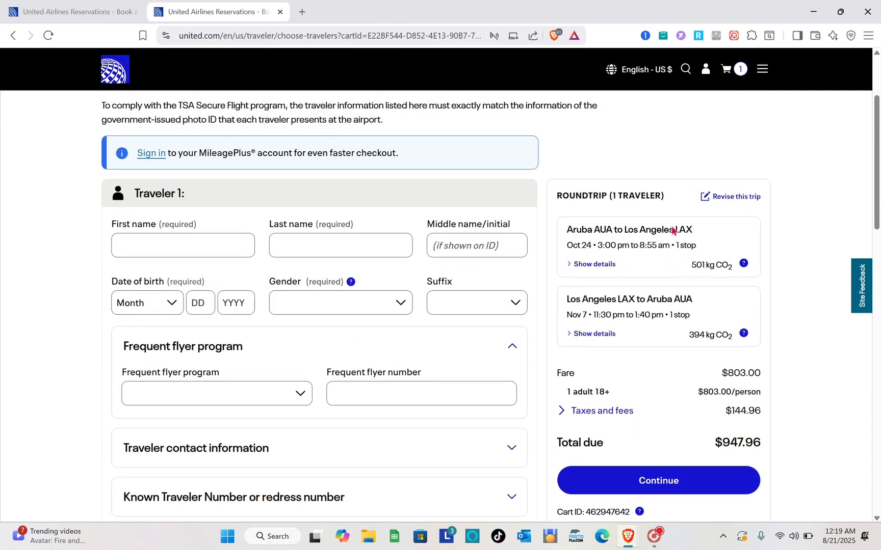
{"action": "scroll", "coordinate": [672, 230], "scroll_direction": "down", "scroll_amount": 1}
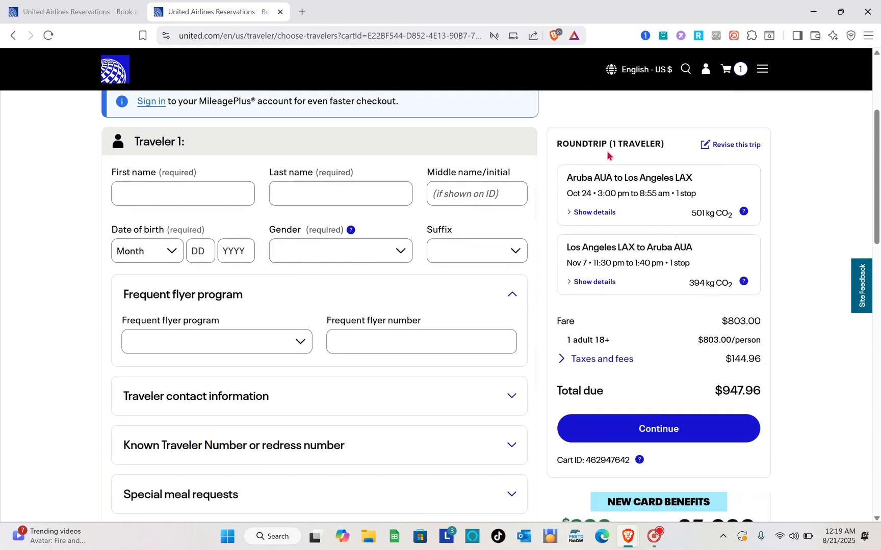
{"action": "scroll", "coordinate": [638, 309], "scroll_direction": "down", "scroll_amount": 8}
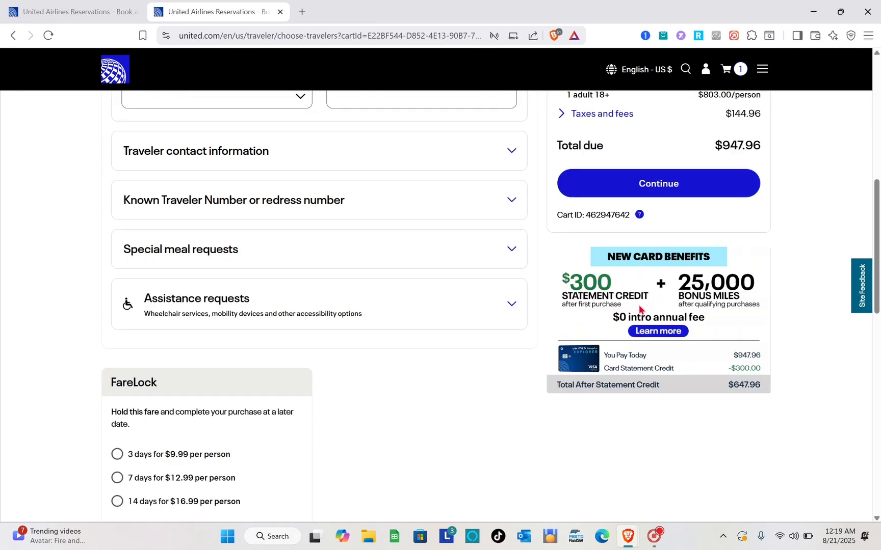